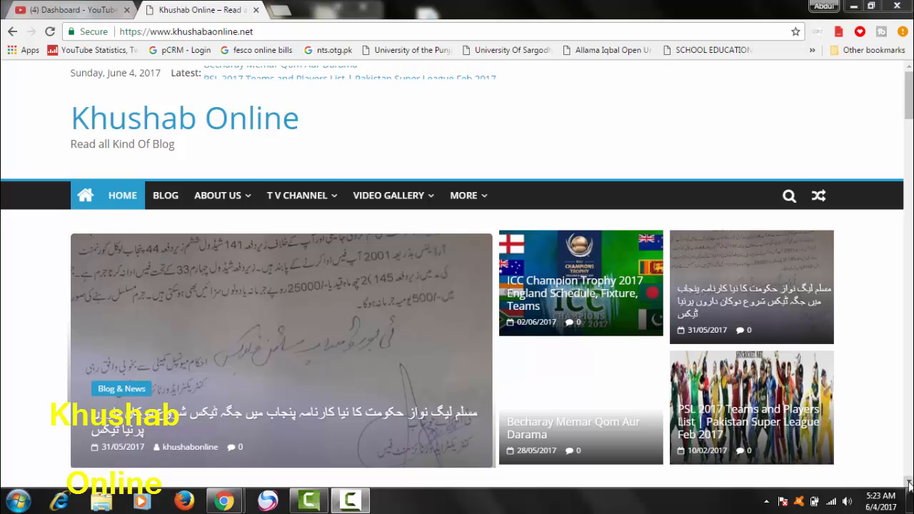
# Step: Look through the posts and sidebar widgets on the Khushab Online home page
pyautogui.scroll(-3, 909, 482)
pyautogui.scroll(-10, 909, 482)
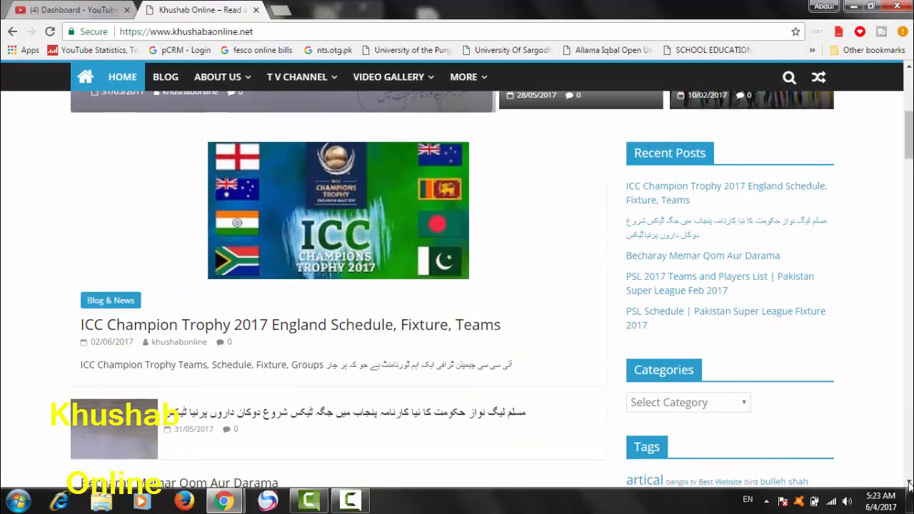
pyautogui.scroll(-3, 909, 483)
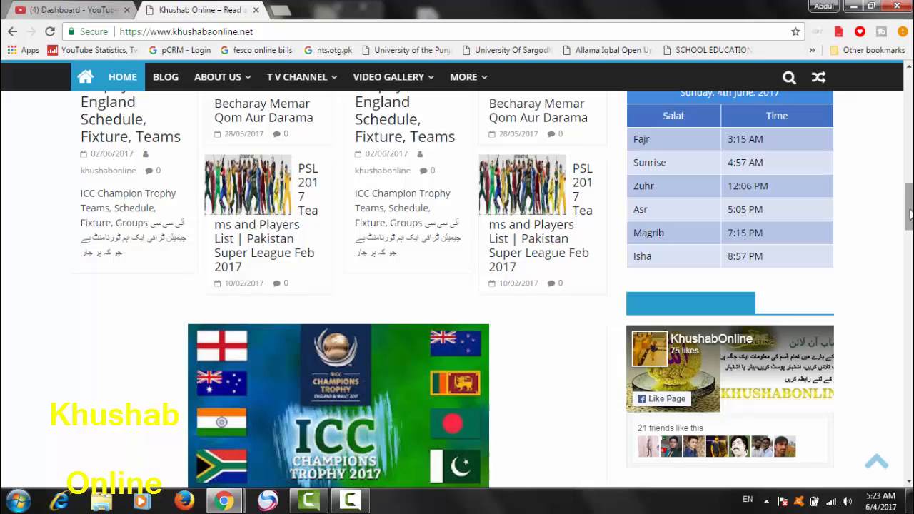
pyautogui.scroll(-7, 902, 348)
pyautogui.scroll(-15, 902, 347)
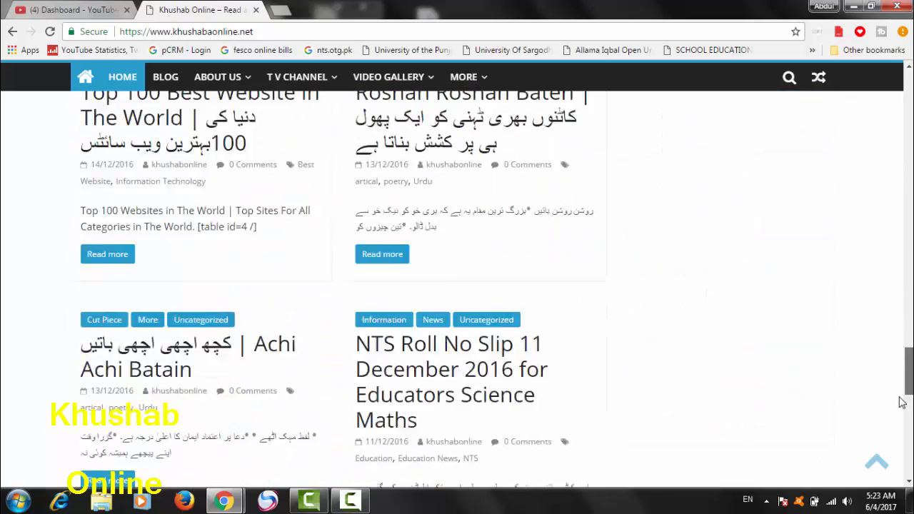
pyautogui.scroll(16, 893, 357)
pyautogui.scroll(10, 891, 243)
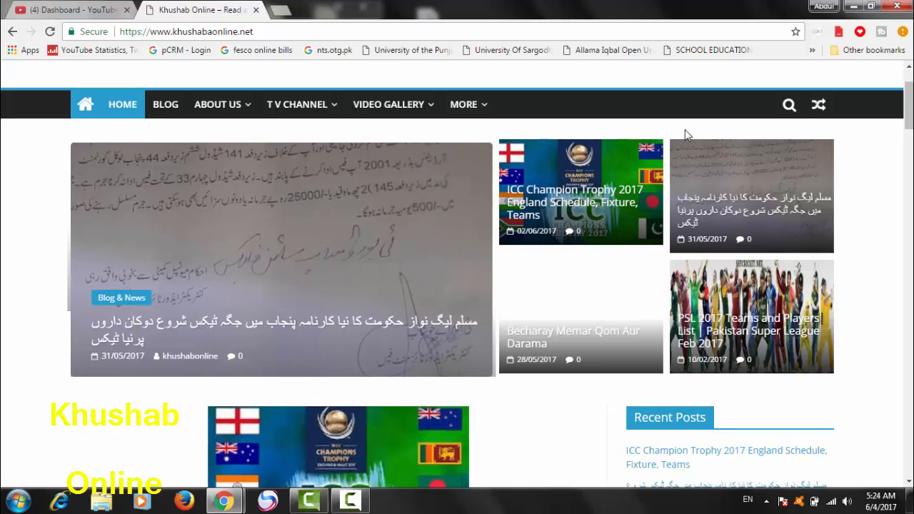
# Step: Go to the site's wp-admin address and log in to WordPress with the prefilled credentials
pyautogui.click(312, 34)
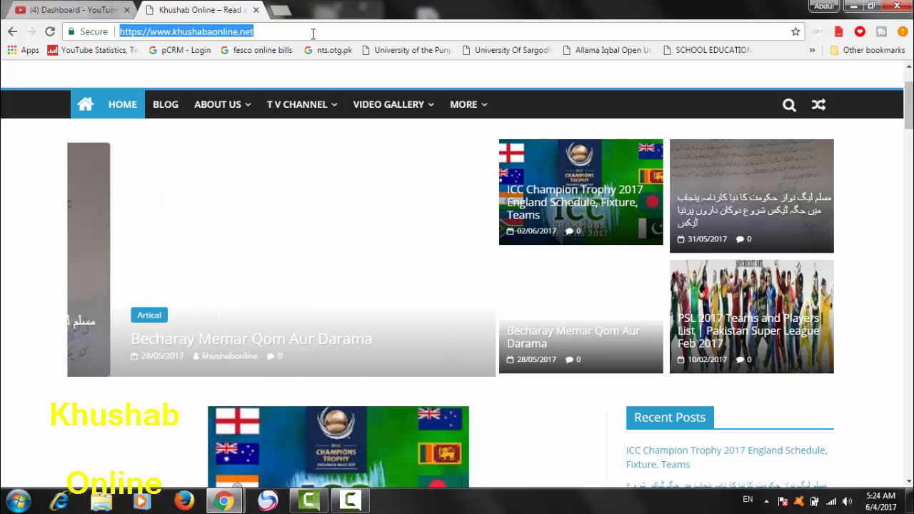
pyautogui.click(312, 34)
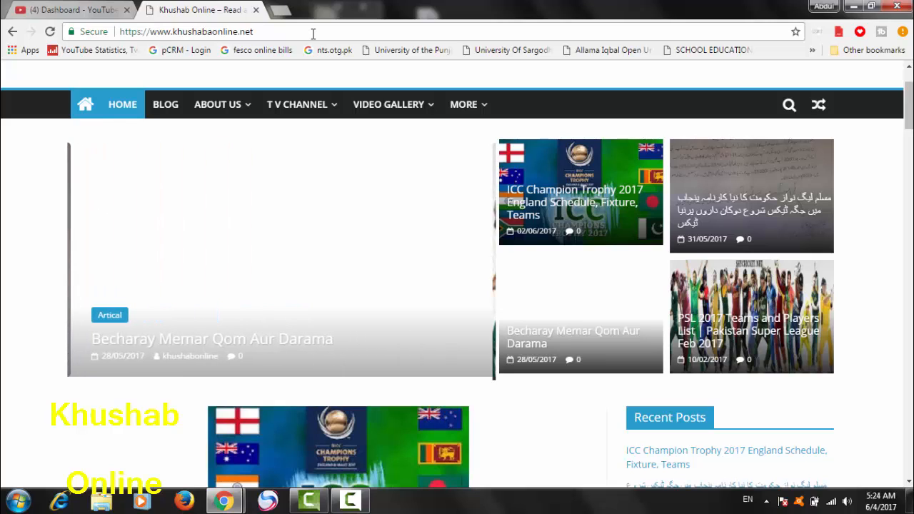
pyautogui.write('/')
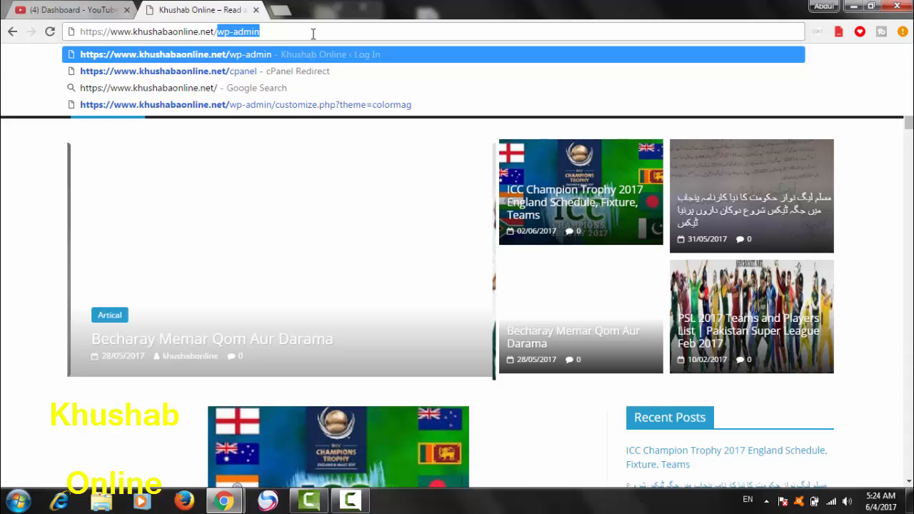
pyautogui.press('Return')
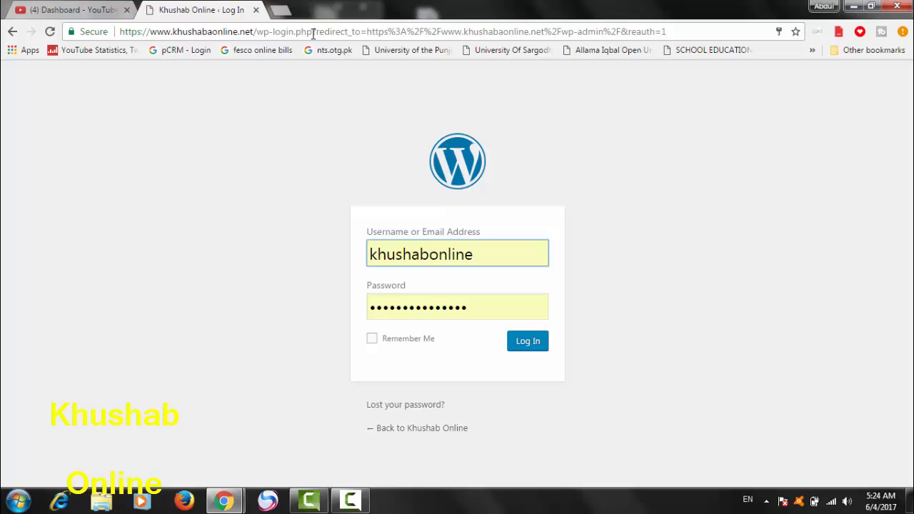
pyautogui.click(530, 350)
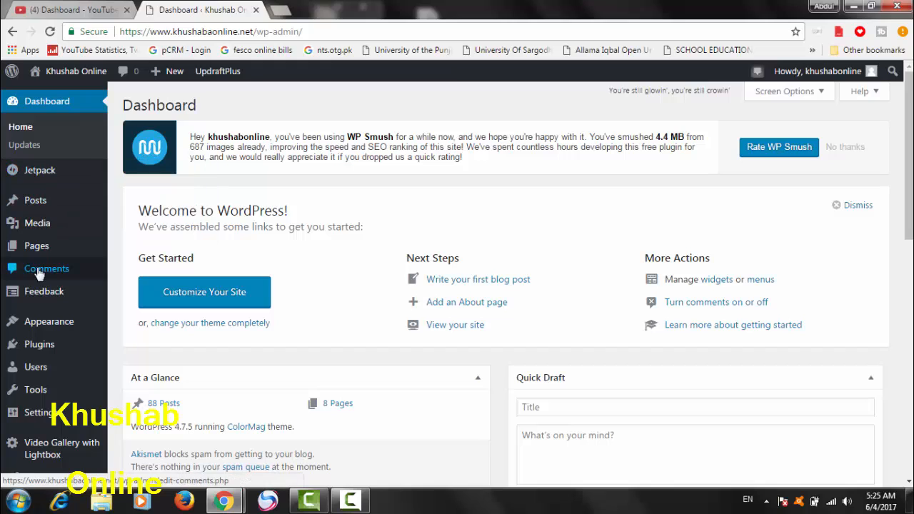
# Step: Show the installed plugins and dismiss the Windows performance prompt, keeping the current color scheme without showing the message again
pyautogui.moveTo(44, 344)
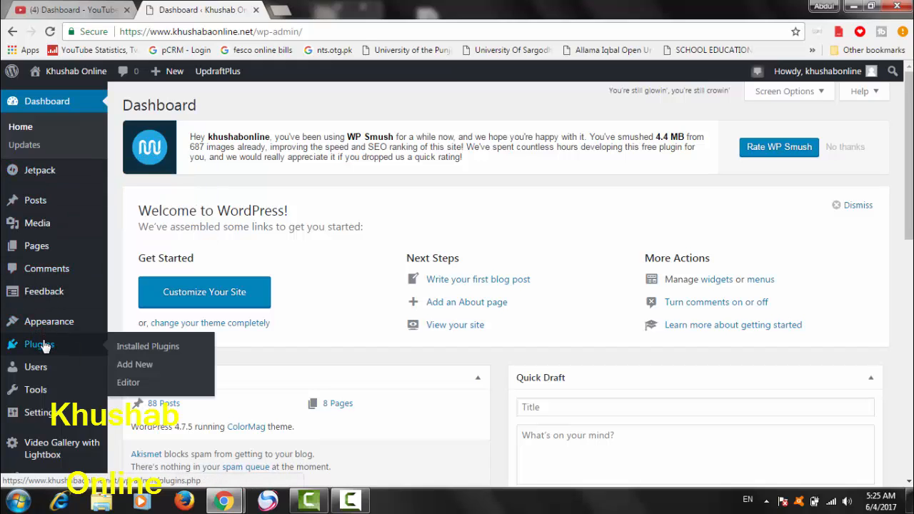
pyautogui.click(151, 350)
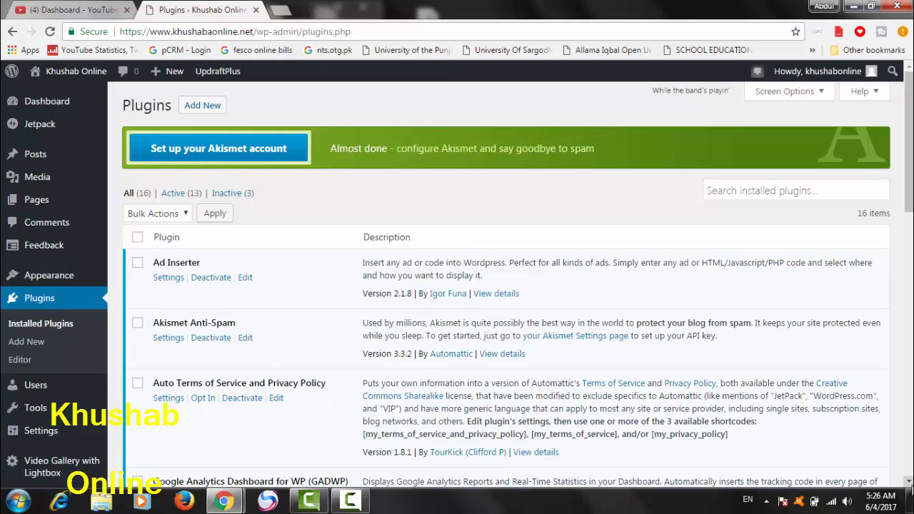
pyautogui.scroll(-3, 910, 485)
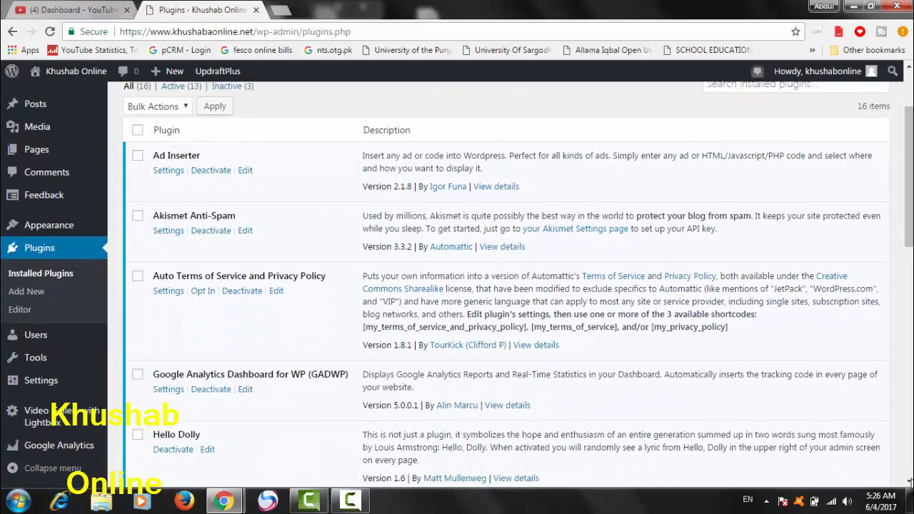
pyautogui.scroll(-5, 500, 286)
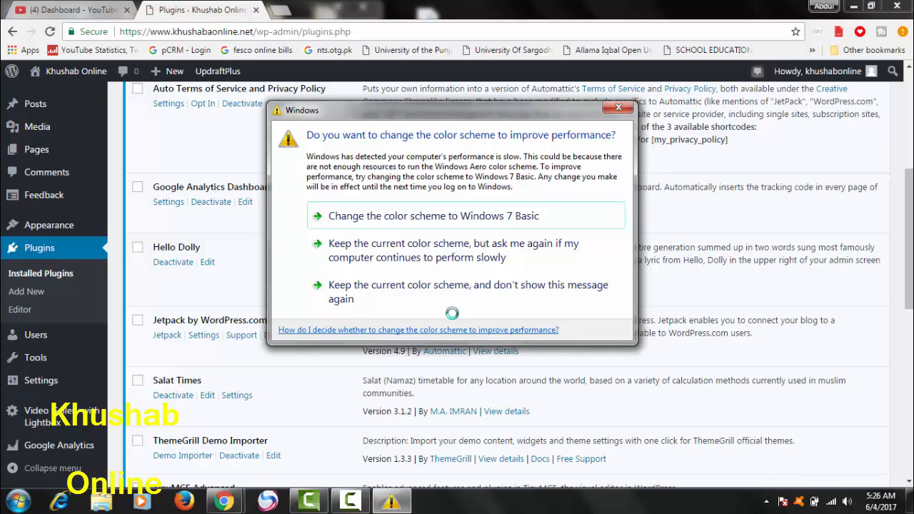
pyautogui.click(427, 289)
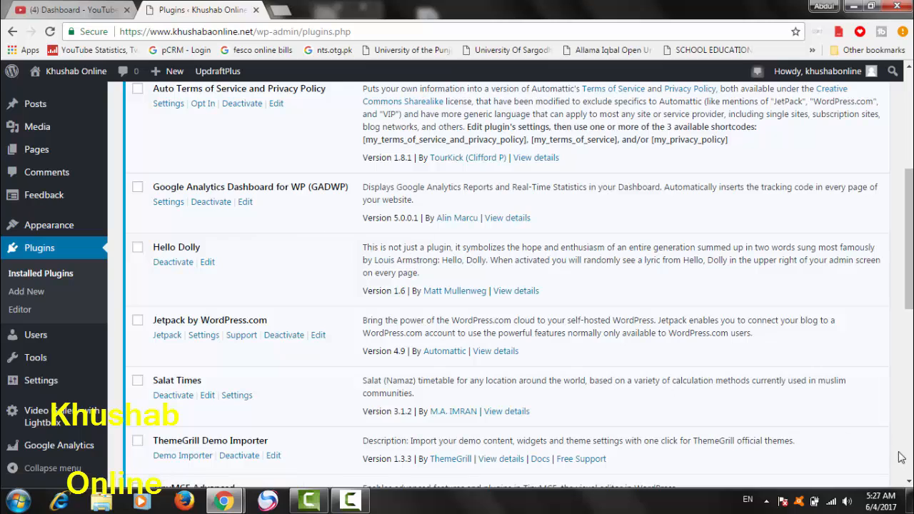
# Step: Select all installed plugins, including Yoast SEO, YourChannel and YouTube Channel, and activate them in bulk
pyautogui.moveTo(909, 484); pyautogui.dragTo(909, 484)
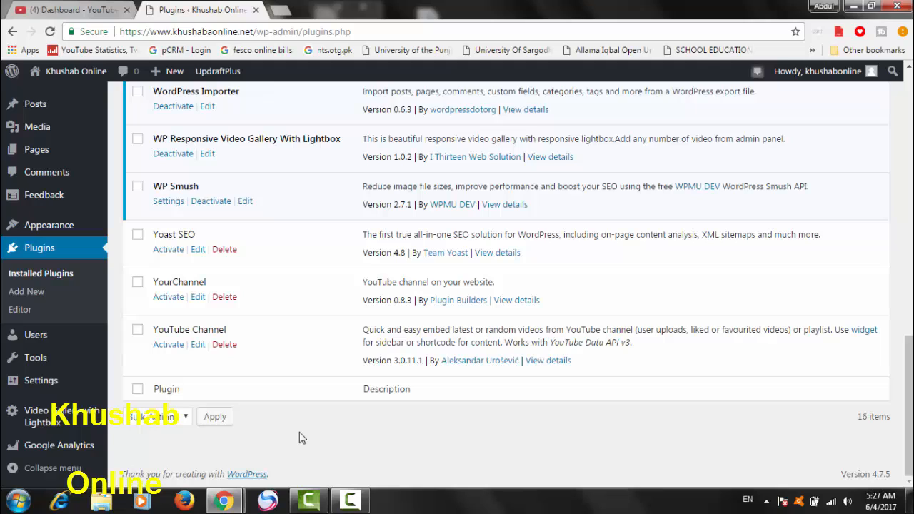
pyautogui.click(137, 237)
pyautogui.click(137, 283)
pyautogui.click(137, 330)
pyautogui.click(138, 390)
pyautogui.click(186, 421)
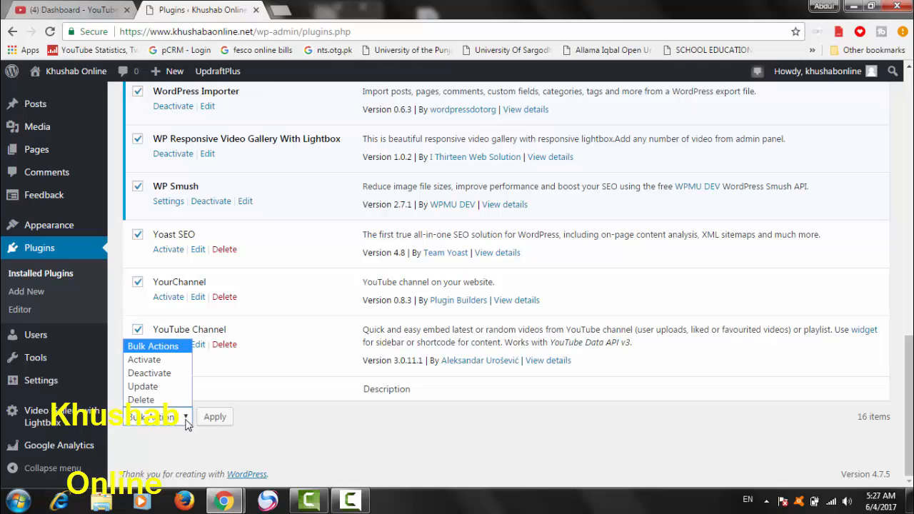
pyautogui.click(152, 363)
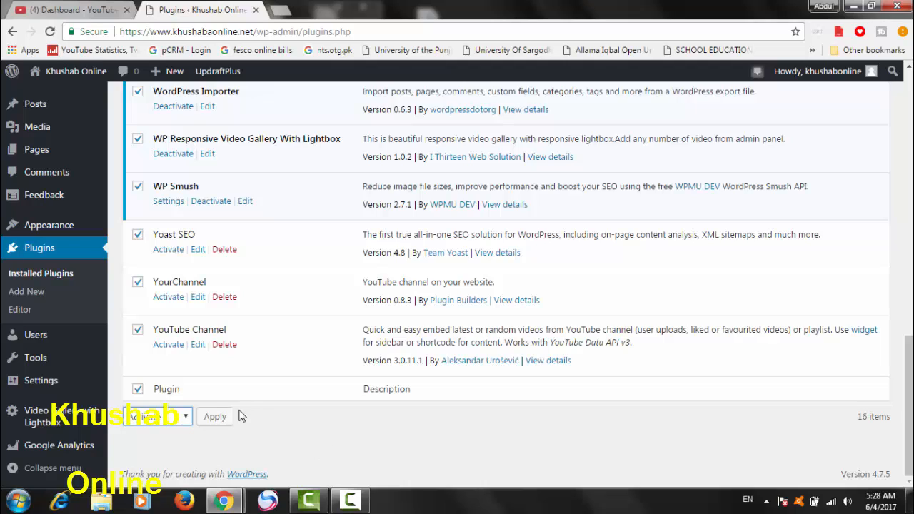
pyautogui.click(215, 419)
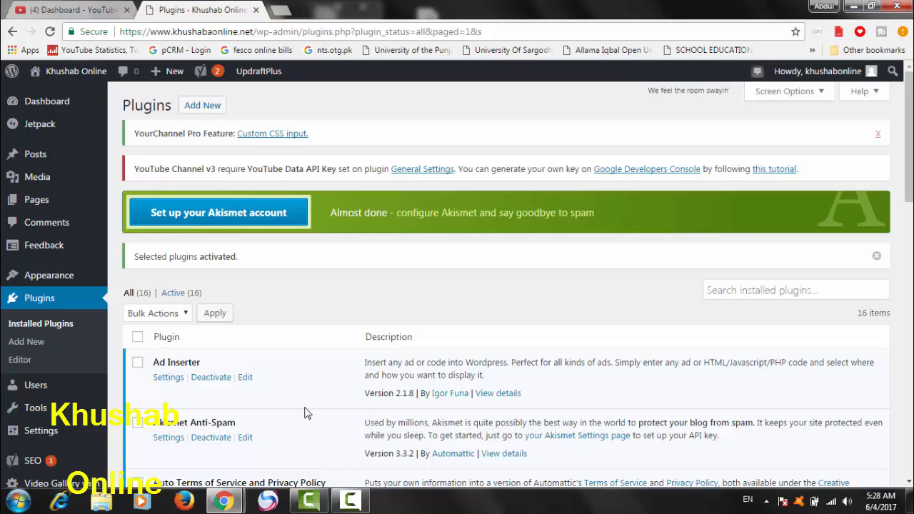
# Step: Set up the Akismet account by connecting with Jetpack and save the Akismet settings
pyautogui.click(246, 213)
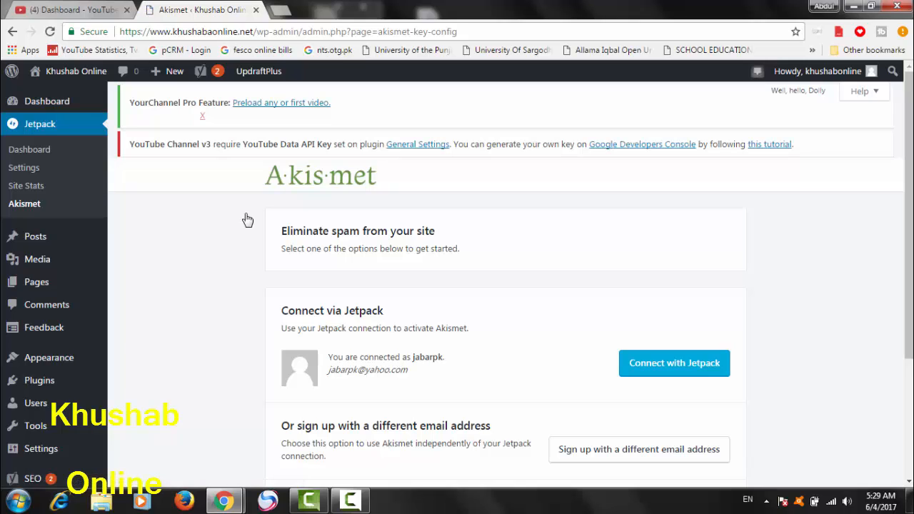
pyautogui.click(671, 369)
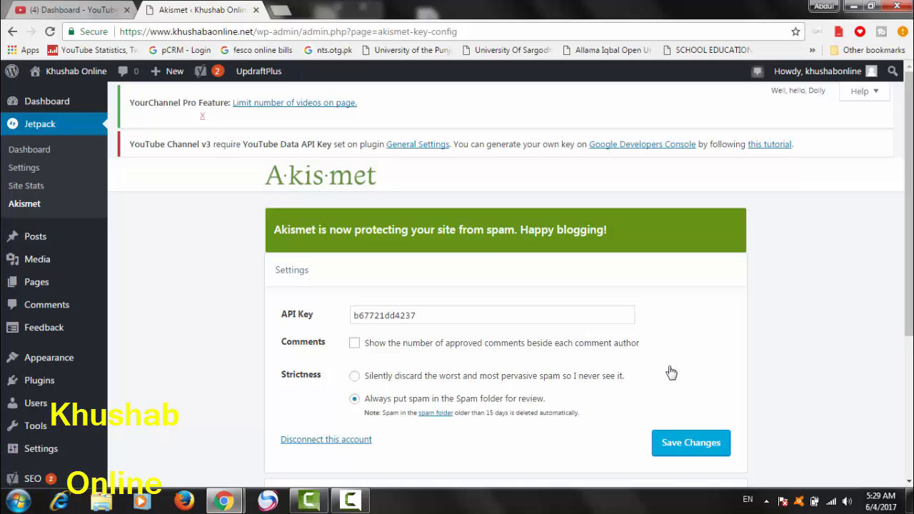
pyautogui.moveTo(671, 372); pyautogui.dragTo(686, 421)
pyautogui.click(683, 442)
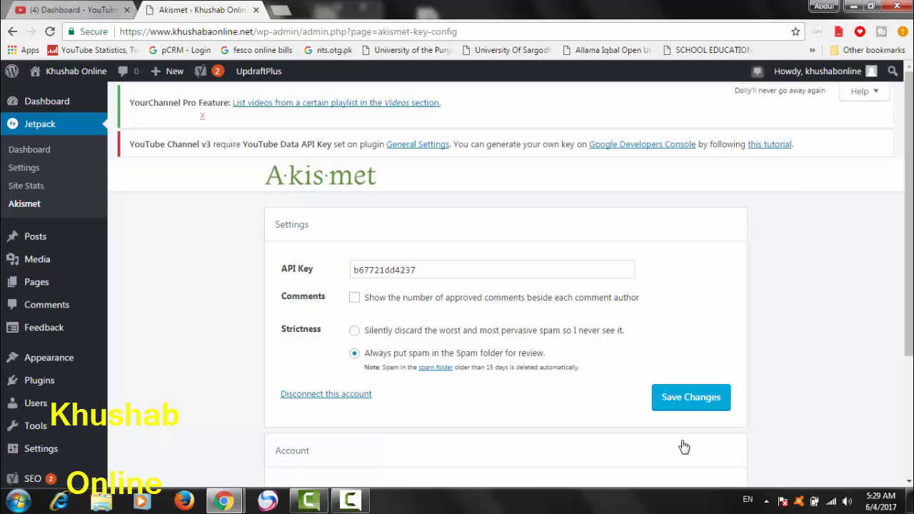
pyautogui.click(909, 484)
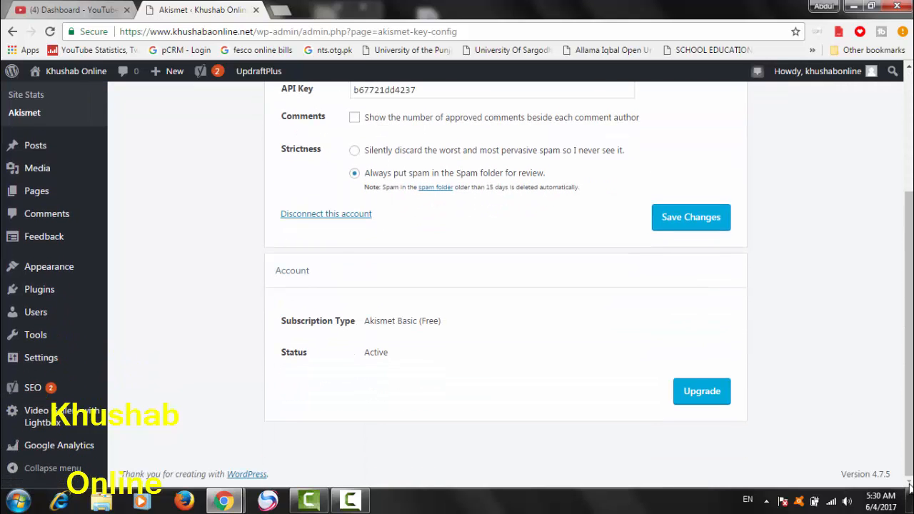
pyautogui.click(908, 99)
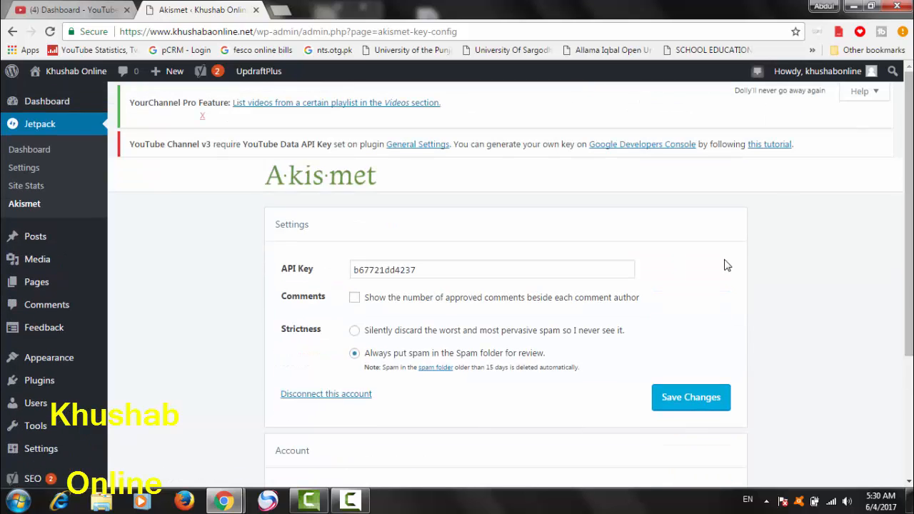
pyautogui.click(696, 399)
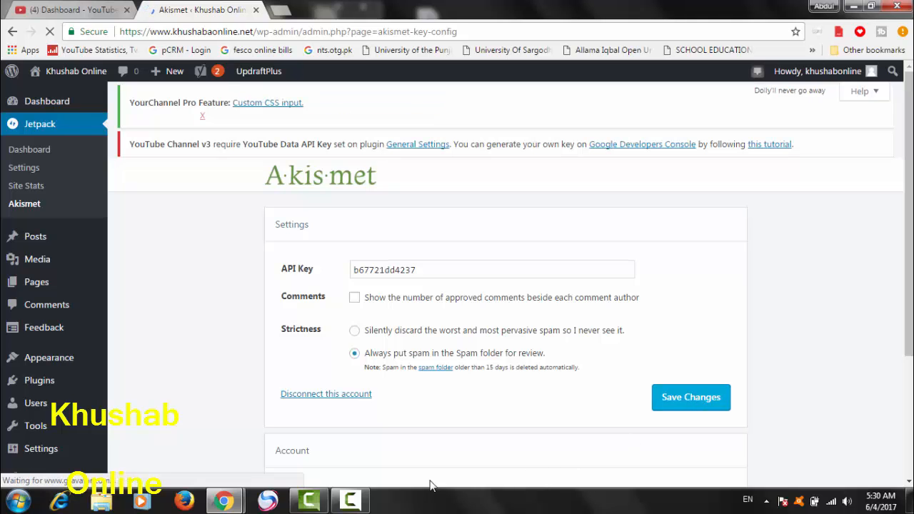
pyautogui.click(310, 501)
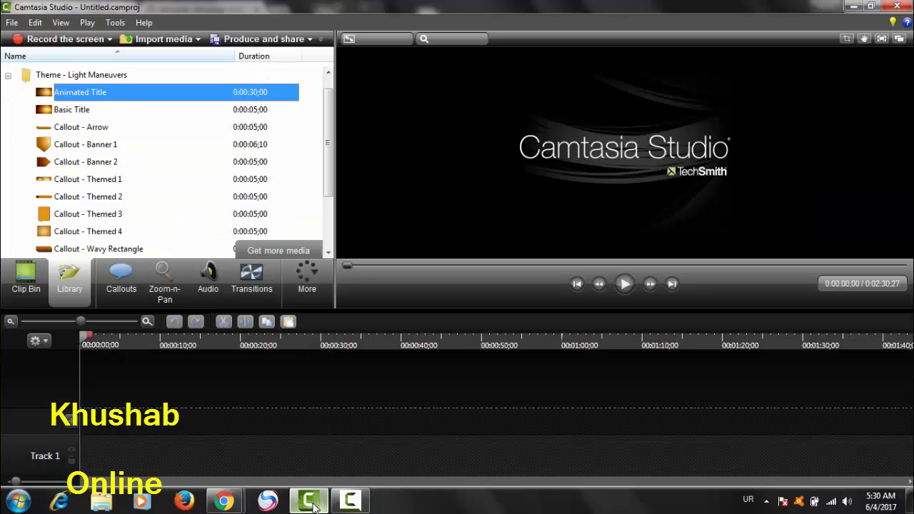
pyautogui.click(310, 501)
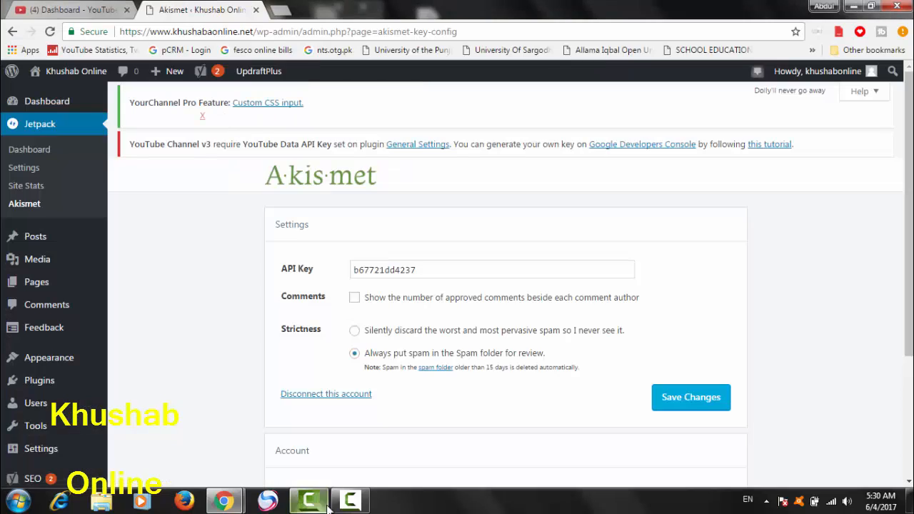
pyautogui.click(352, 501)
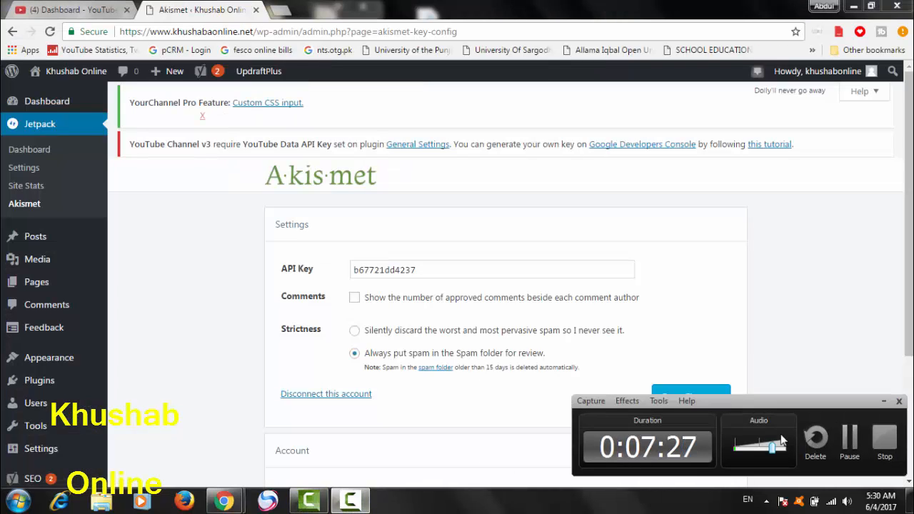
pyautogui.click(855, 446)
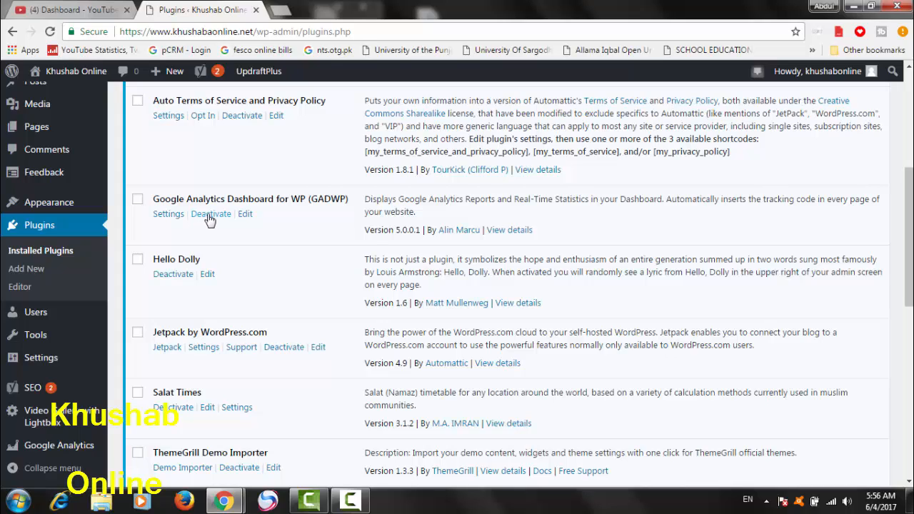
# Step: Open the settings of the Google Analytics Dashboard for WP plugin
pyautogui.click(164, 215)
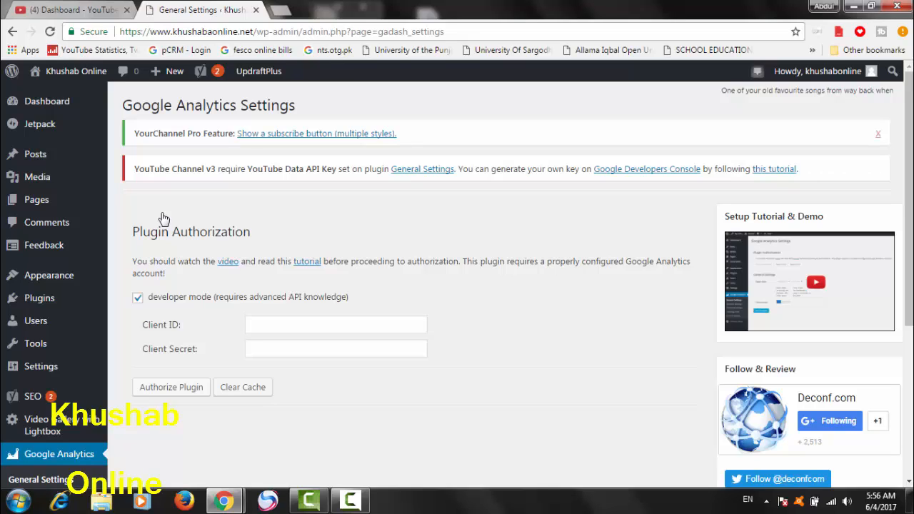
pyautogui.click(352, 506)
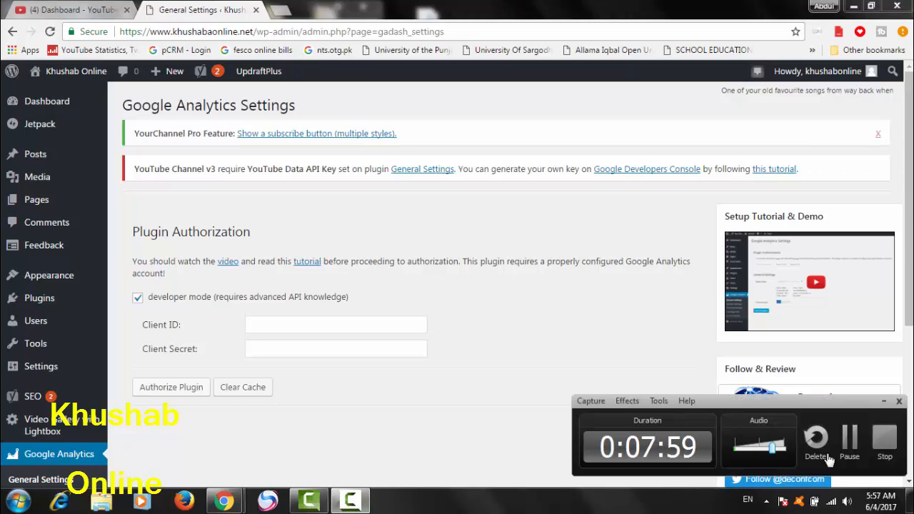
pyautogui.click(850, 439)
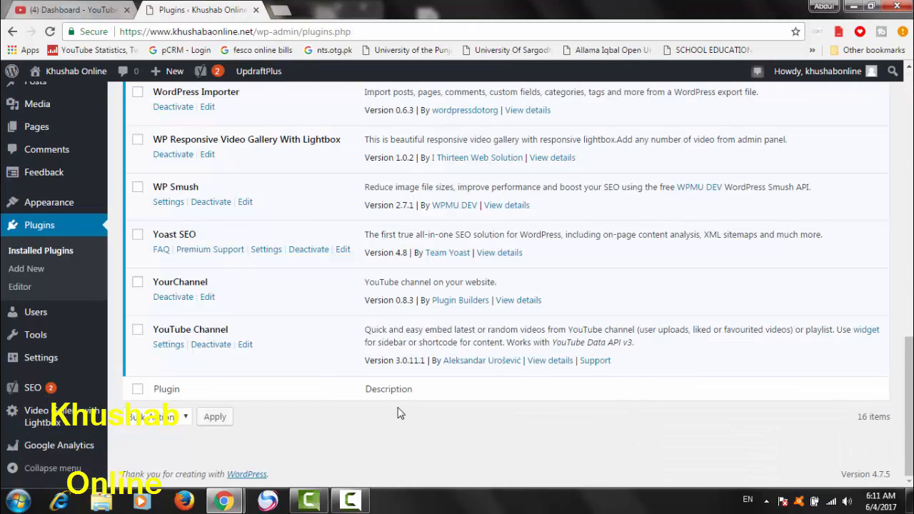
# Step: Open the Yoast SEO plugin's settings and start its configuration wizard from the notifications
pyautogui.click(269, 254)
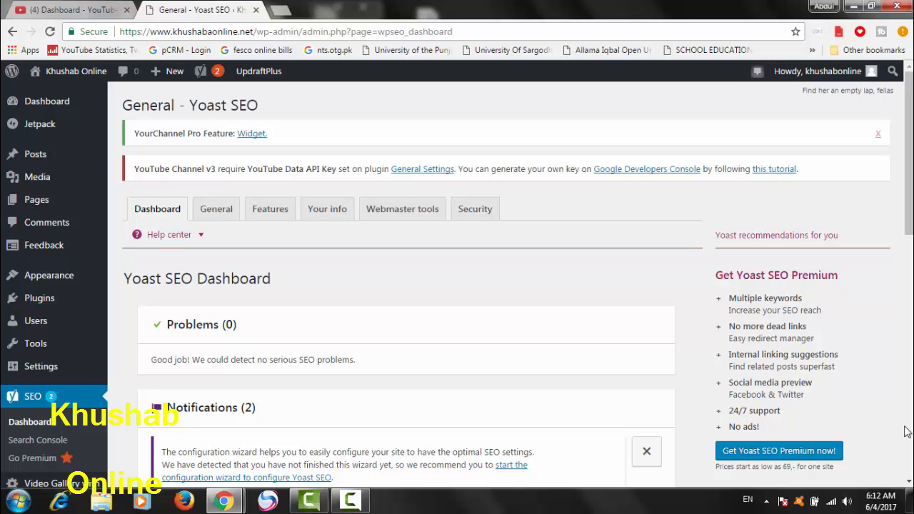
pyautogui.scroll(-5, 908, 482)
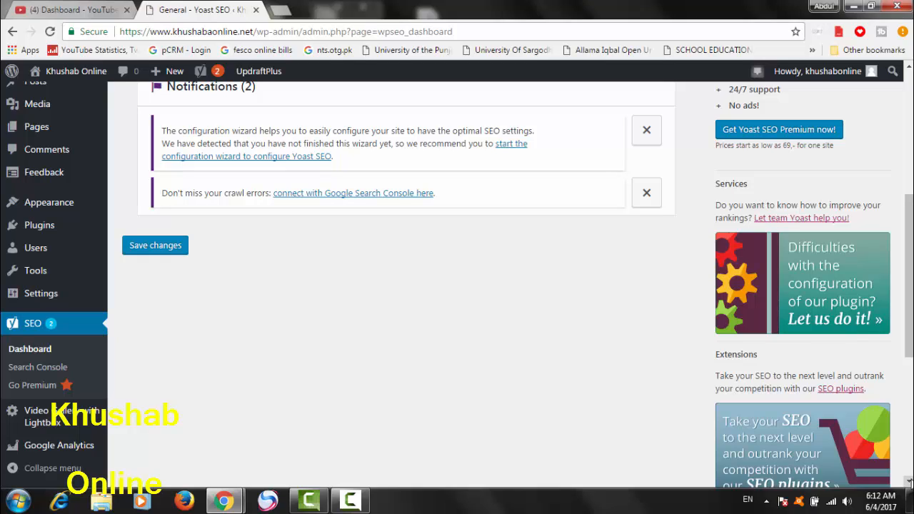
pyautogui.click(290, 157)
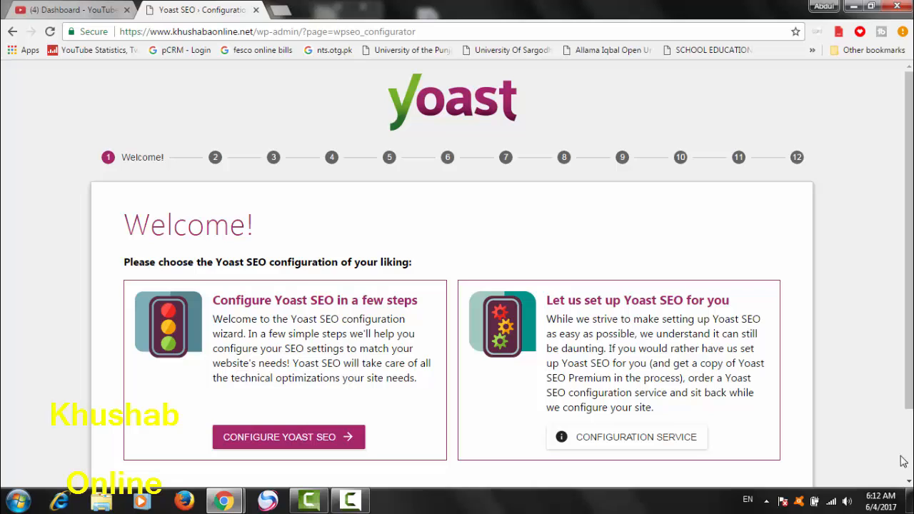
pyautogui.click(909, 483)
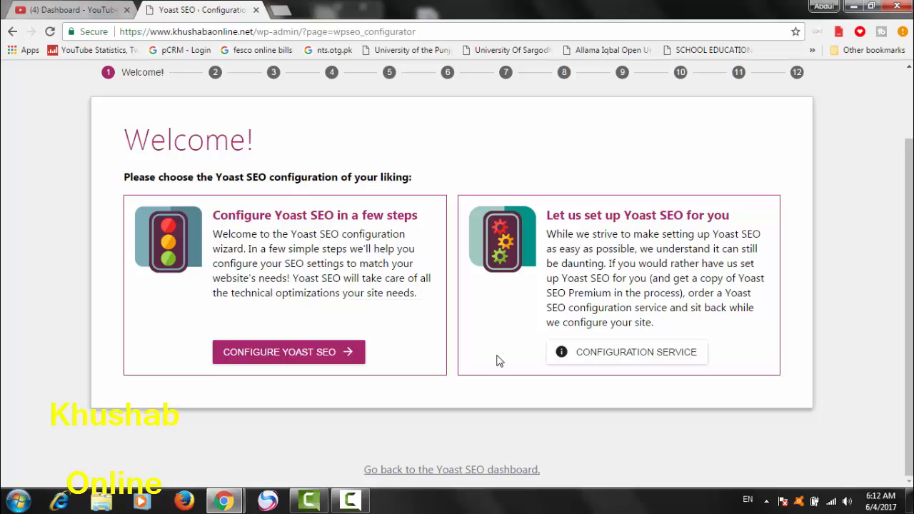
# Step: Begin the self-guided Yoast SEO configuration, setting the environment to Development and the site type to Blog
pyautogui.click(295, 355)
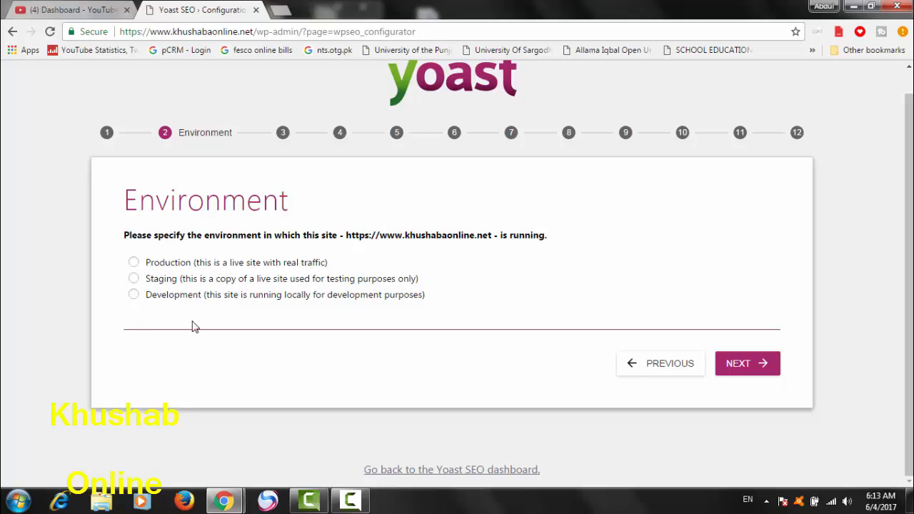
pyautogui.click(133, 295)
pyautogui.click(751, 366)
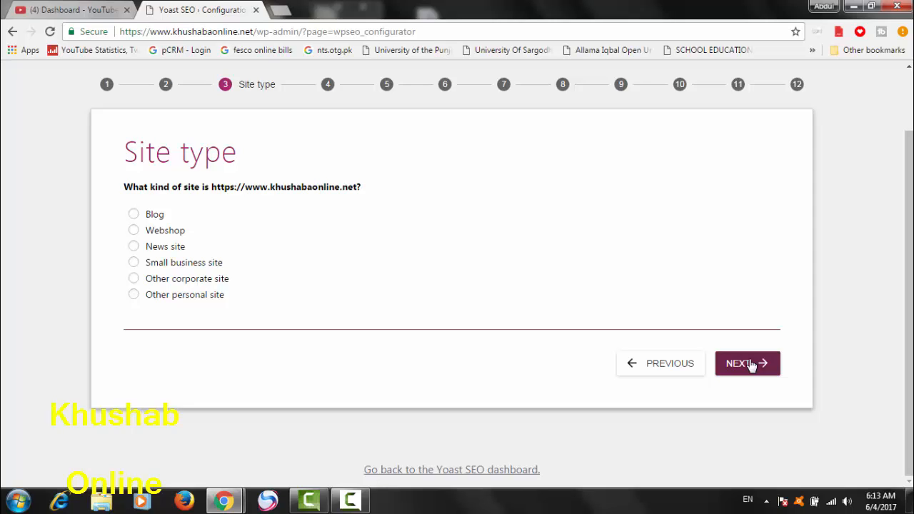
pyautogui.click(133, 215)
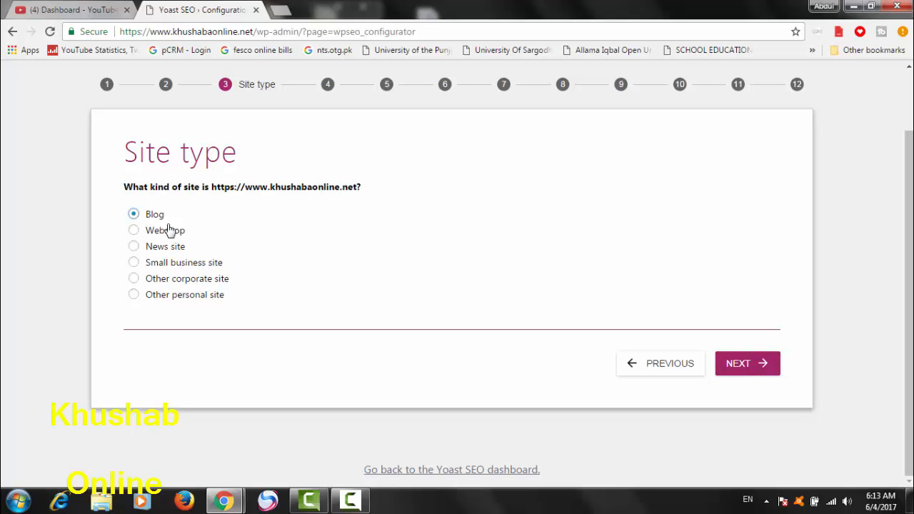
pyautogui.click(746, 365)
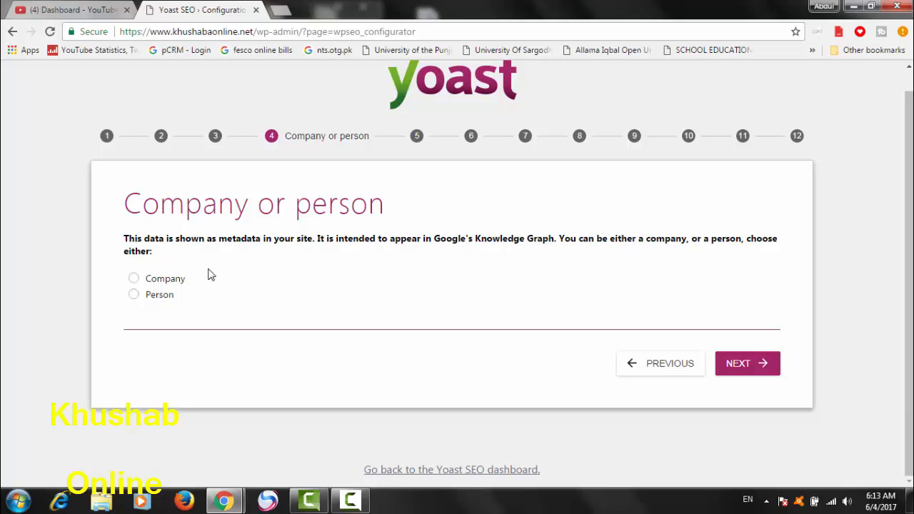
# Step: Set the site's metadata identity to Person, enter the person's full name, and continue to the social profiles
pyautogui.click(134, 295)
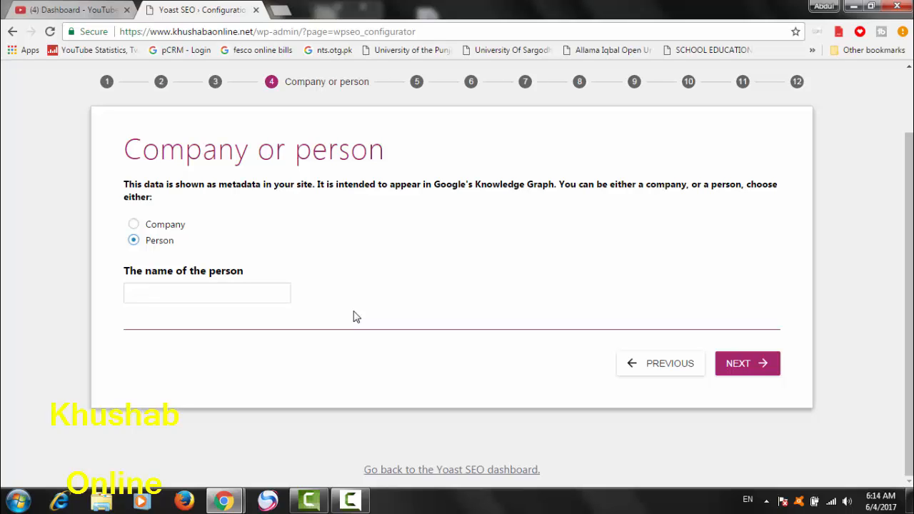
pyautogui.click(177, 290)
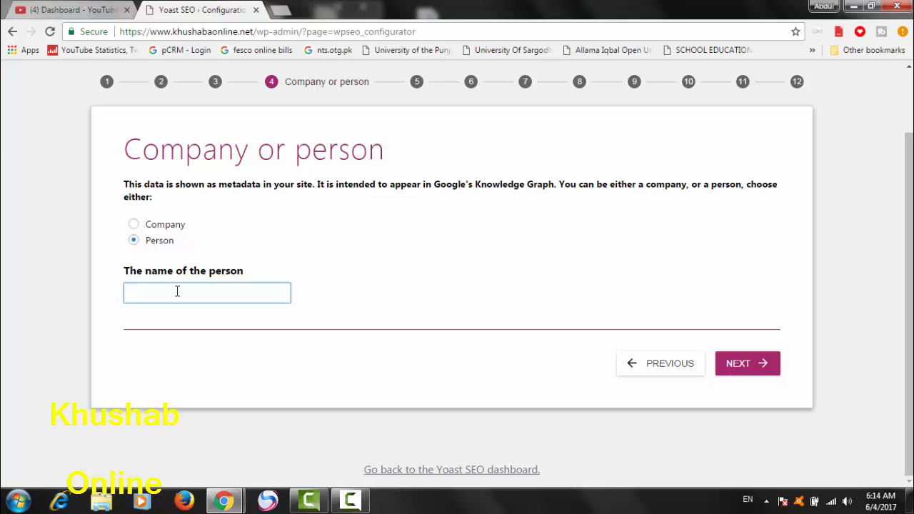
pyautogui.write('Abdul Jabar')
pyautogui.click(747, 365)
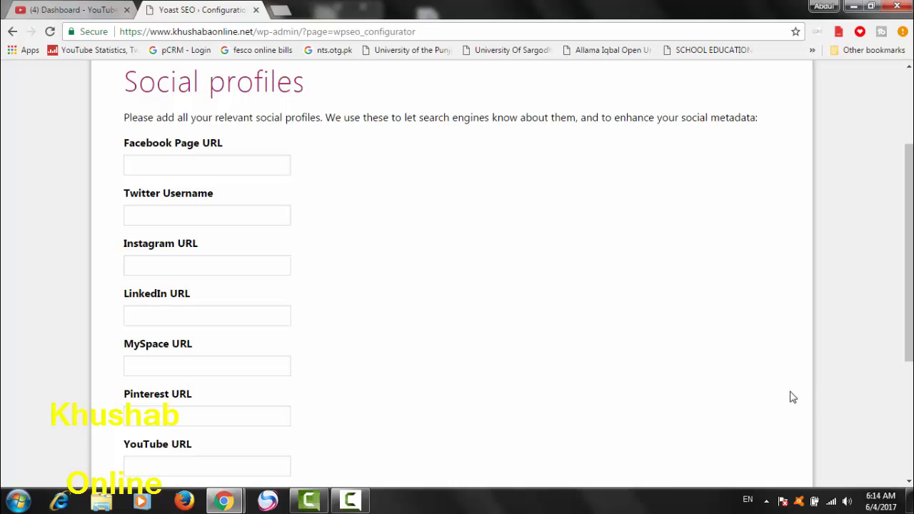
pyautogui.click(362, 505)
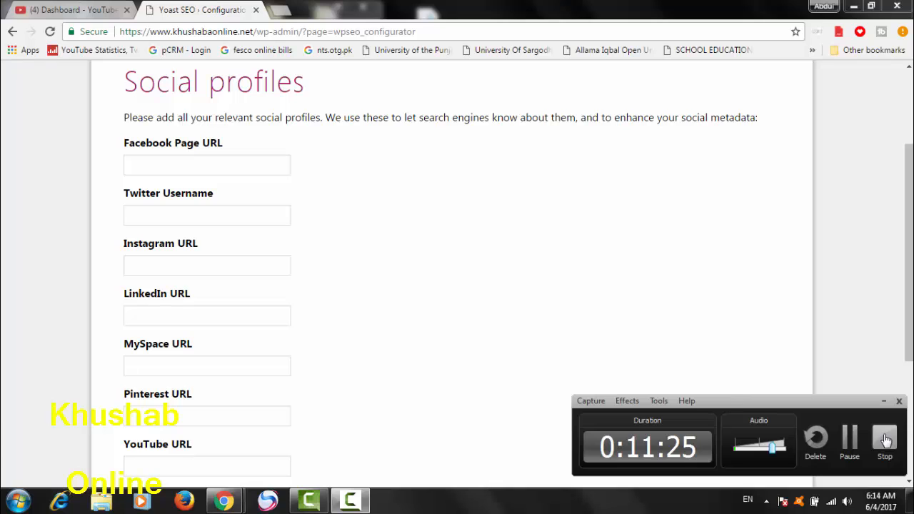
pyautogui.click(847, 439)
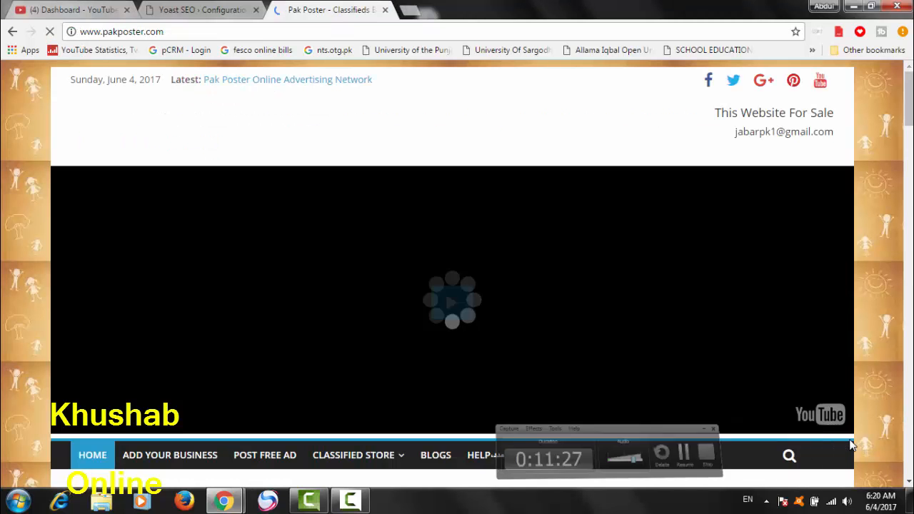
# Step: Try to fill in the Facebook Page URL with the Facebook link address copied from the Pak Poster site
pyautogui.rightClick(709, 83)
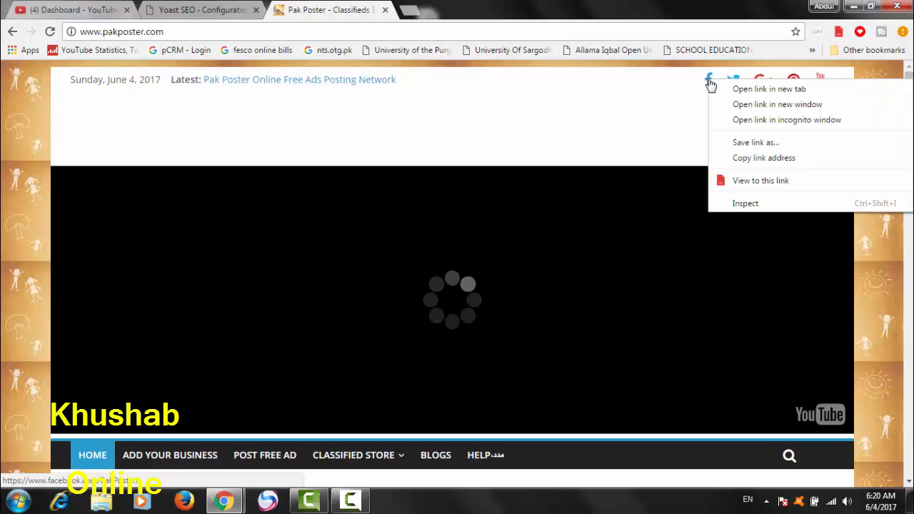
pyautogui.click(750, 157)
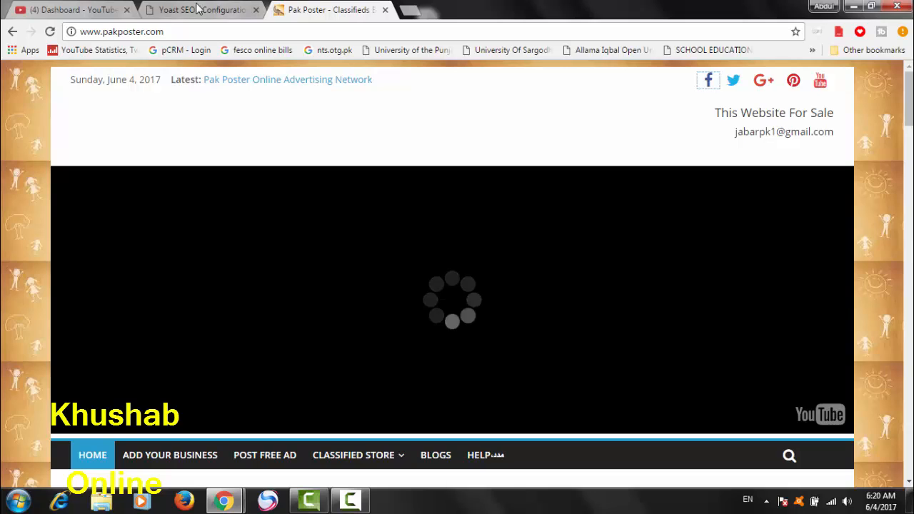
pyautogui.click(217, 9)
pyautogui.click(201, 167)
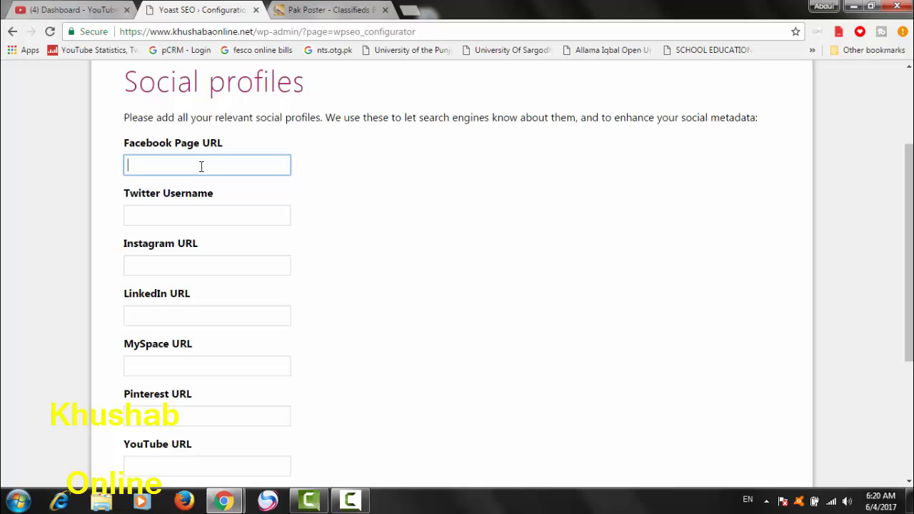
pyautogui.click(311, 10)
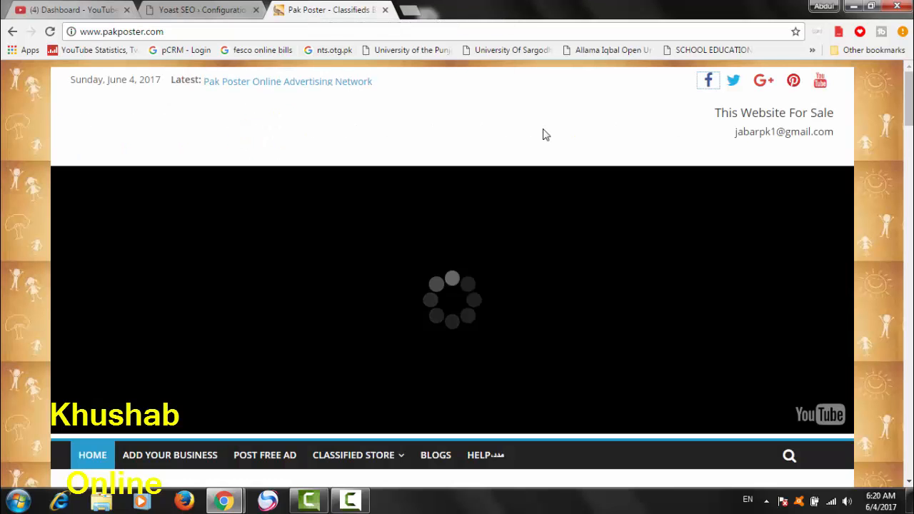
pyautogui.rightClick(733, 79)
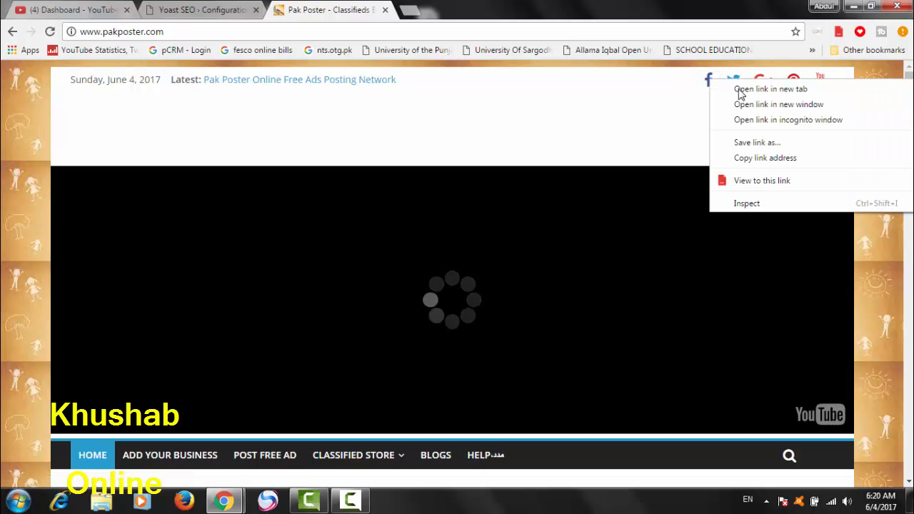
pyautogui.click(755, 159)
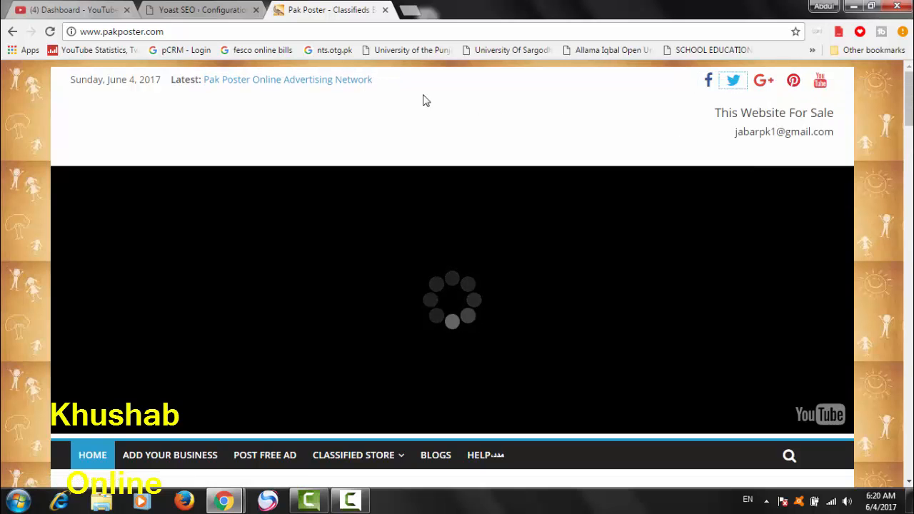
pyautogui.click(214, 9)
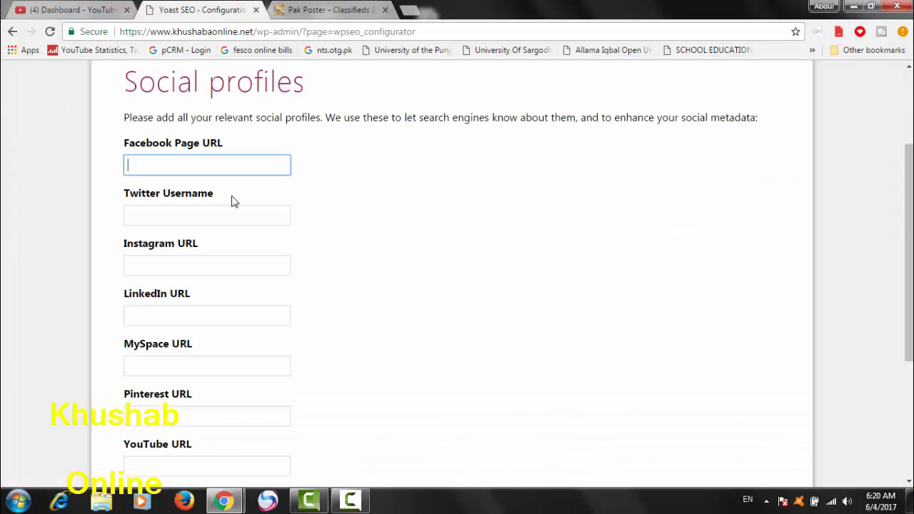
pyautogui.click(198, 214)
pyautogui.rightClick(198, 214)
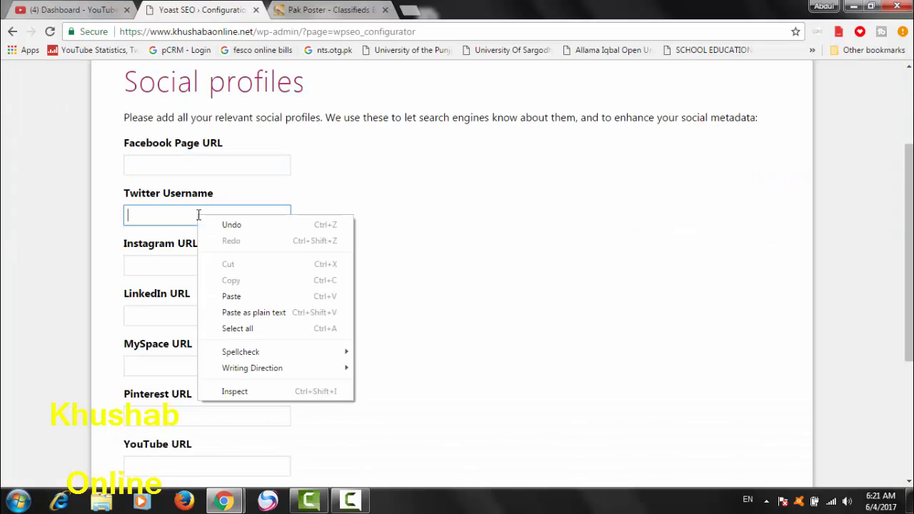
pyautogui.click(231, 301)
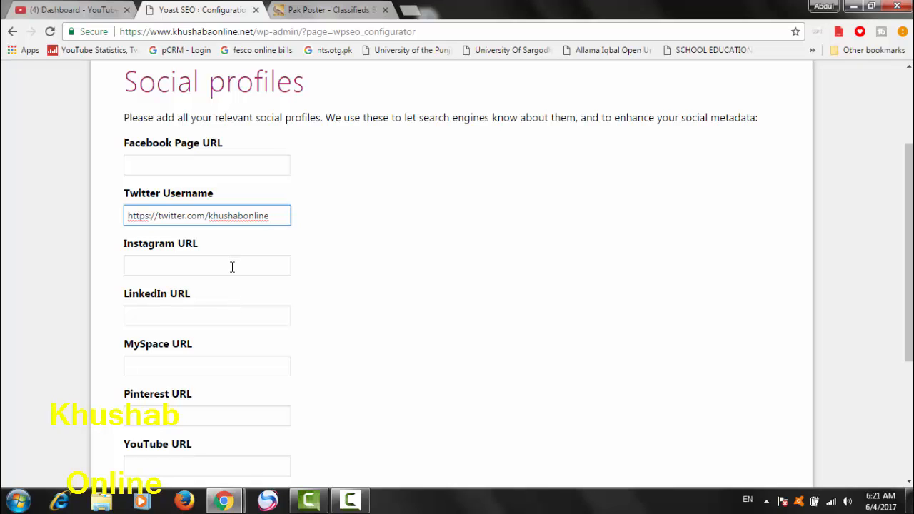
pyautogui.click(232, 267)
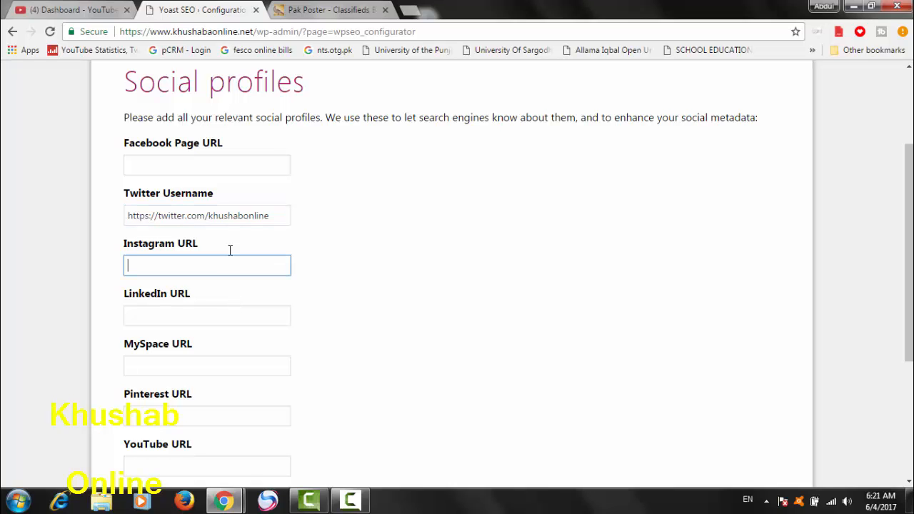
pyautogui.click(313, 7)
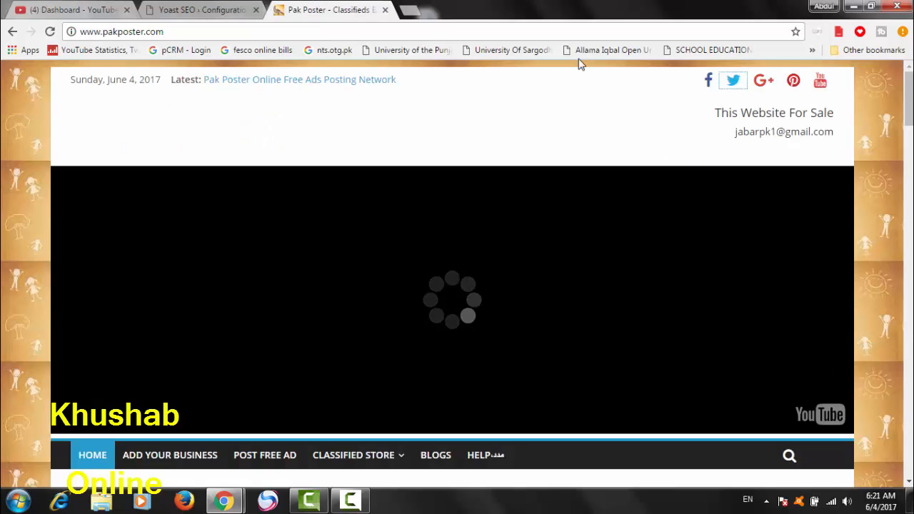
pyautogui.rightClick(763, 87)
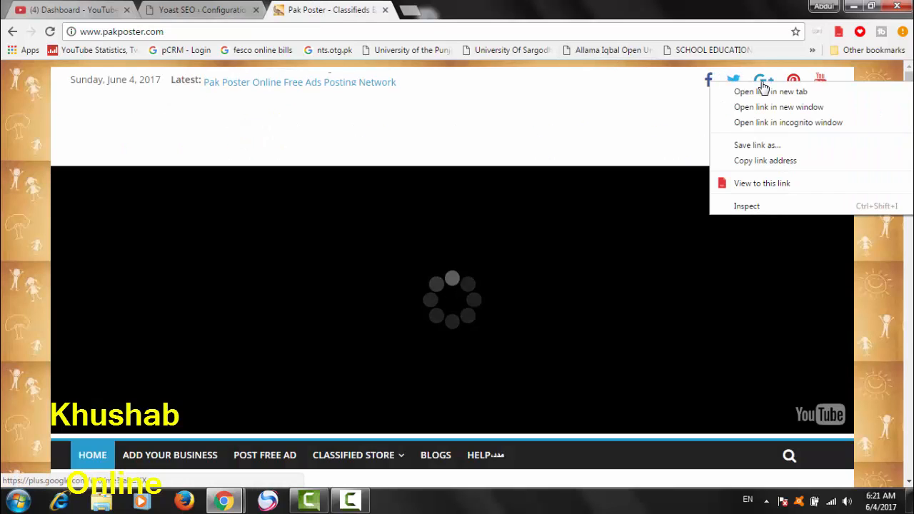
pyautogui.click(757, 161)
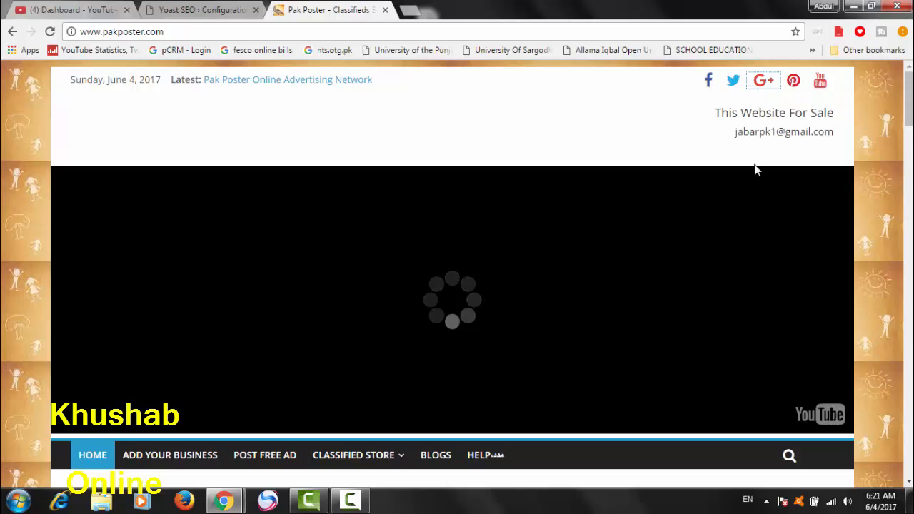
pyautogui.click(187, 8)
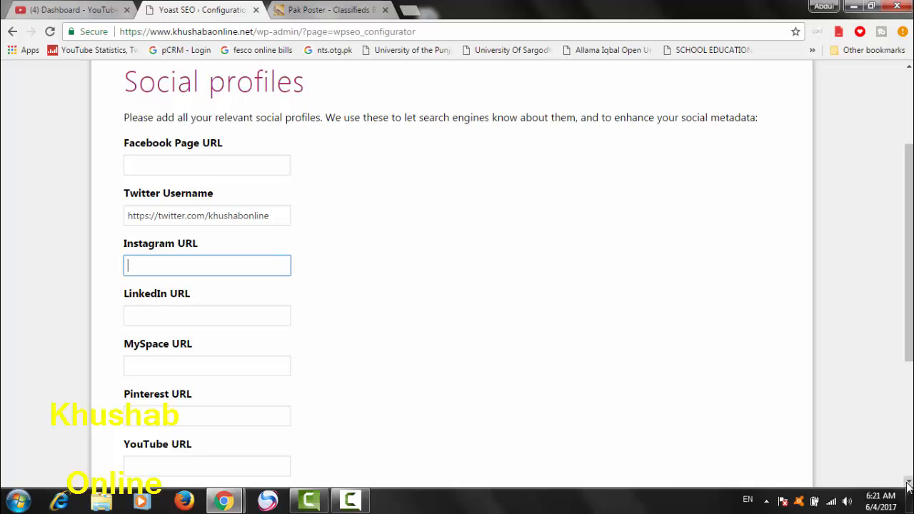
pyautogui.scroll(-3, 909, 486)
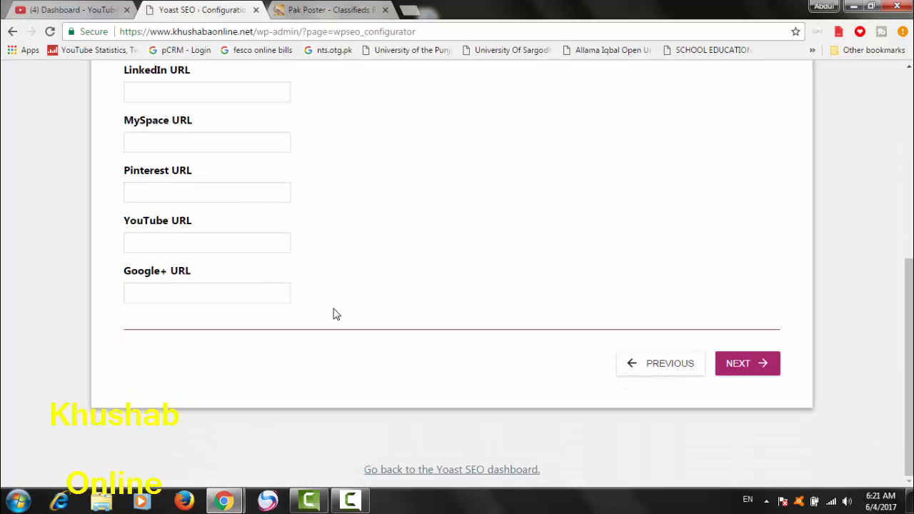
pyautogui.click(206, 293)
pyautogui.rightClick(205, 293)
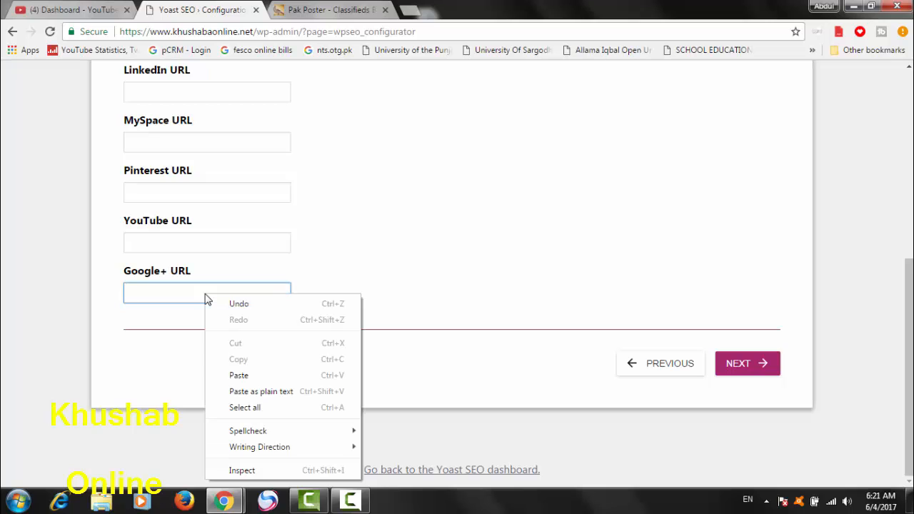
pyautogui.click(236, 375)
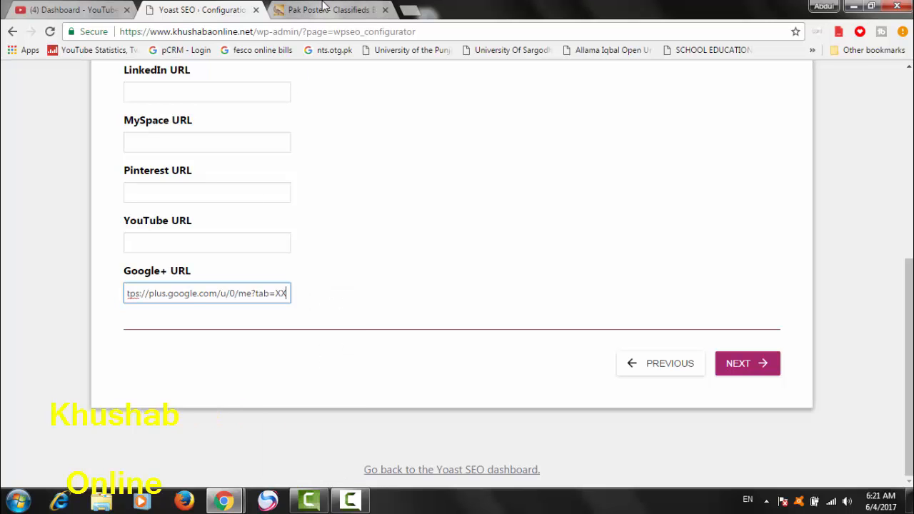
# Step: Copy the Pinterest link address from the Pak Poster site and enter it as the Pinterest URL in the social profiles
pyautogui.click(324, 10)
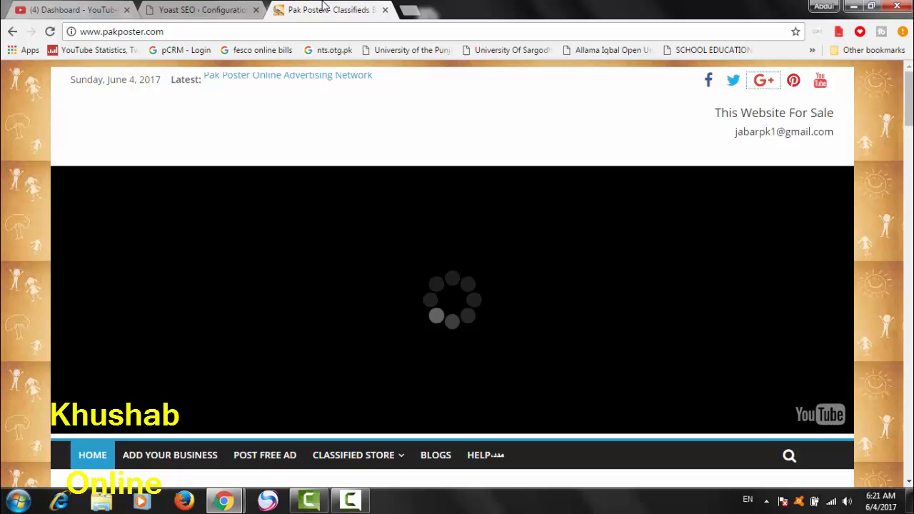
pyautogui.rightClick(793, 85)
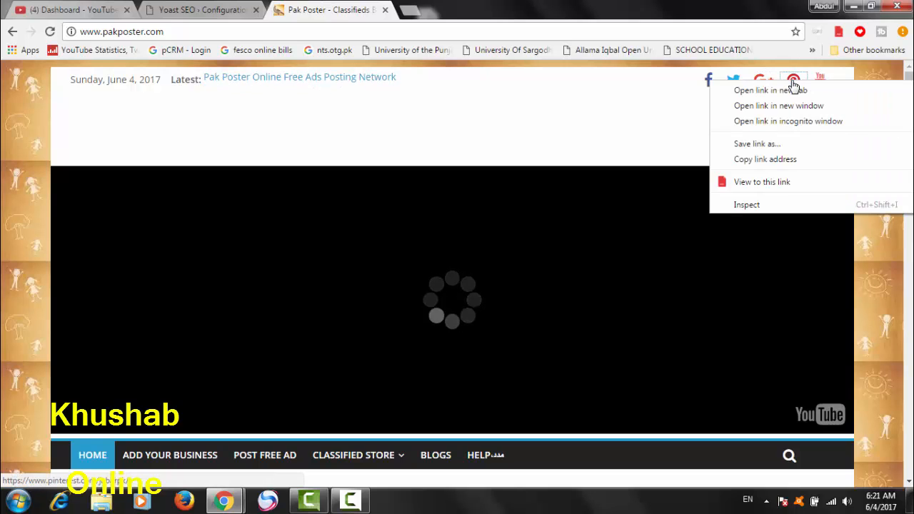
pyautogui.click(770, 159)
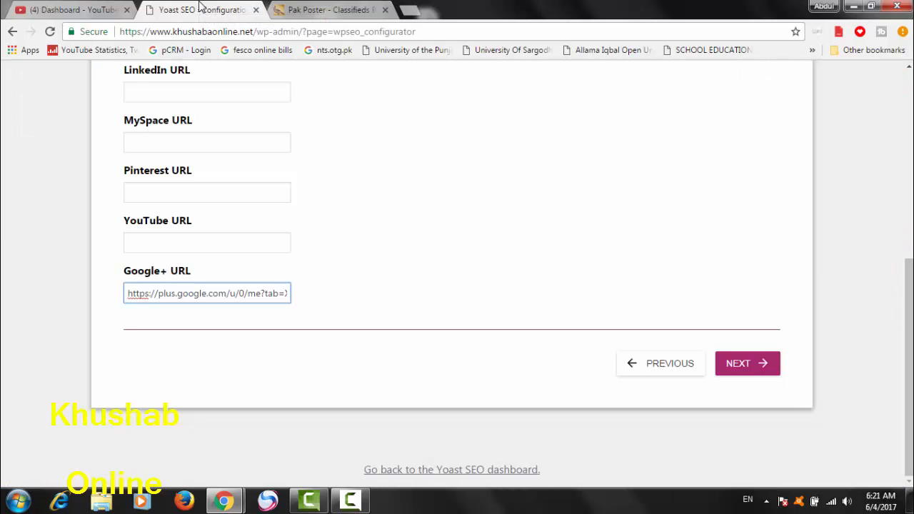
pyautogui.click(204, 9)
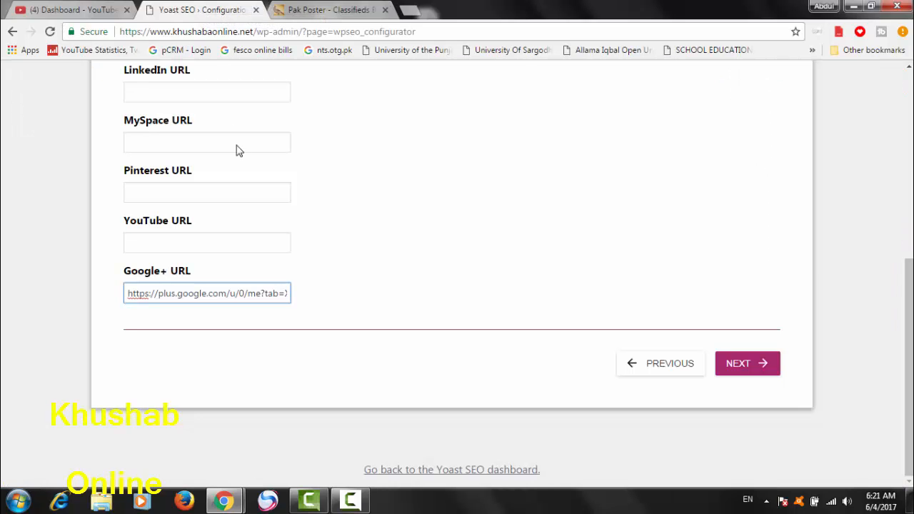
pyautogui.click(172, 193)
pyautogui.rightClick(171, 193)
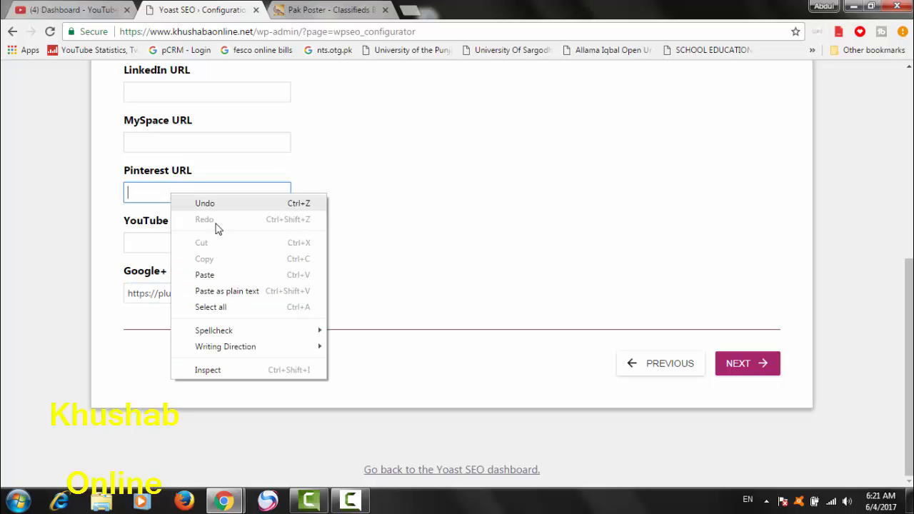
pyautogui.click(205, 275)
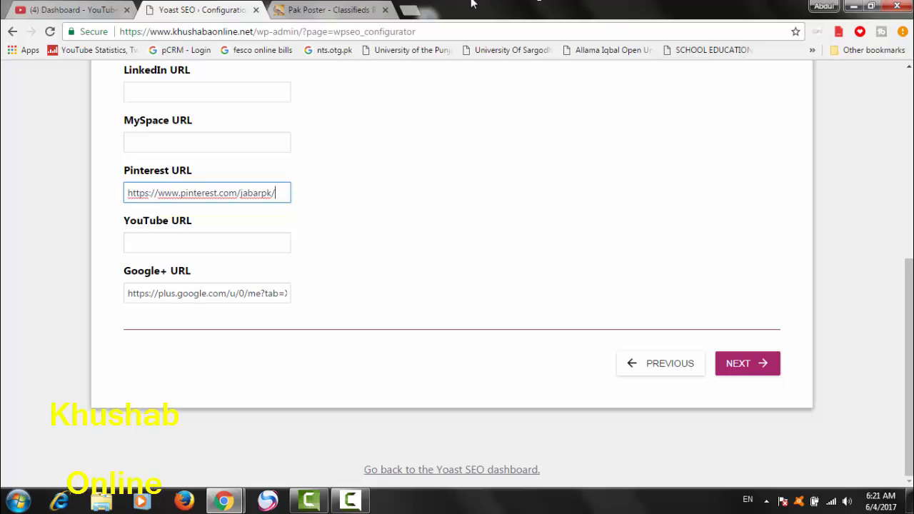
# Step: Copy the YouTube link address from the Pak Poster site and enter it as the YouTube URL in the social profiles
pyautogui.click(339, 10)
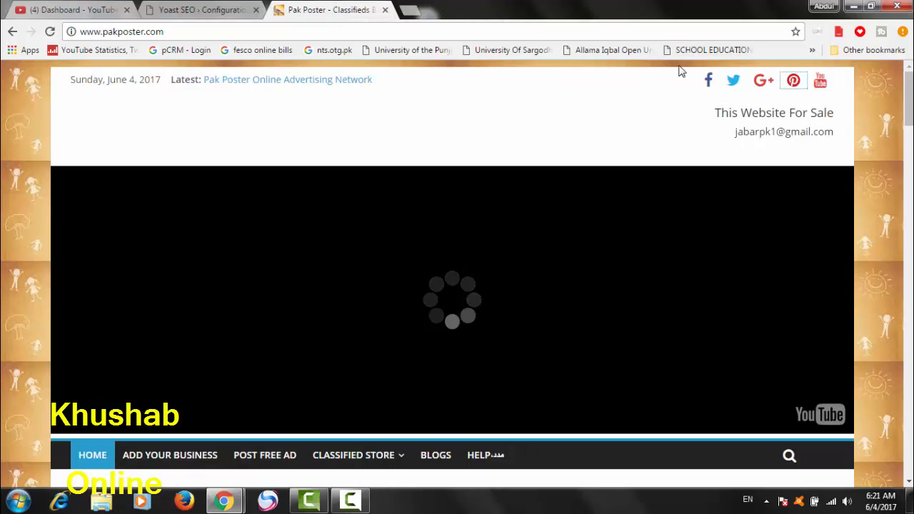
pyautogui.rightClick(820, 84)
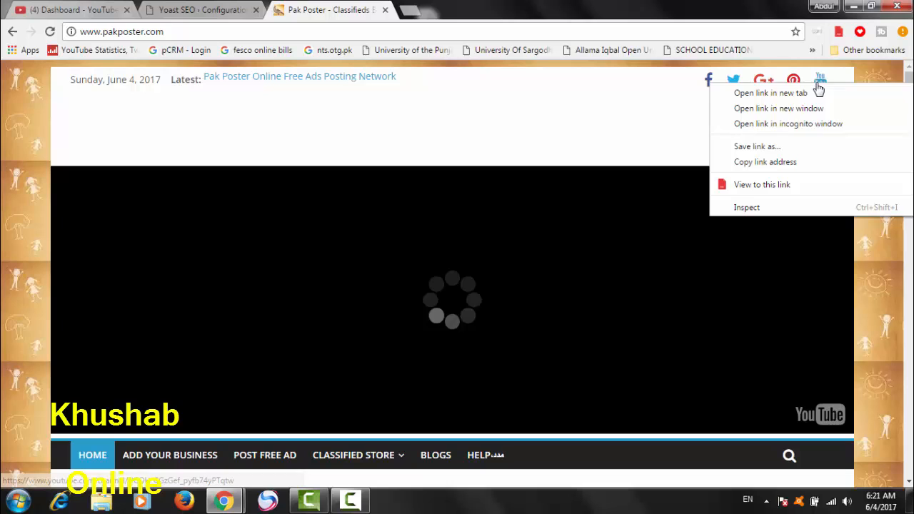
pyautogui.click(762, 164)
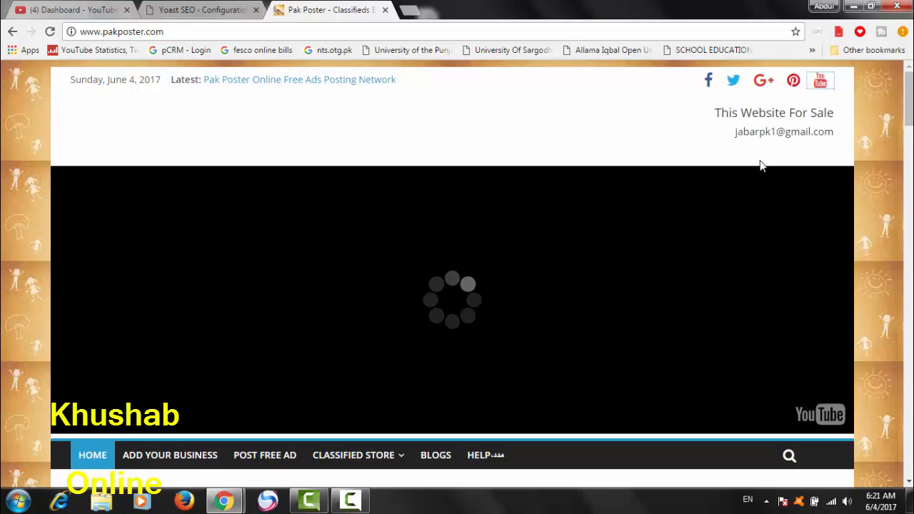
pyautogui.click(203, 8)
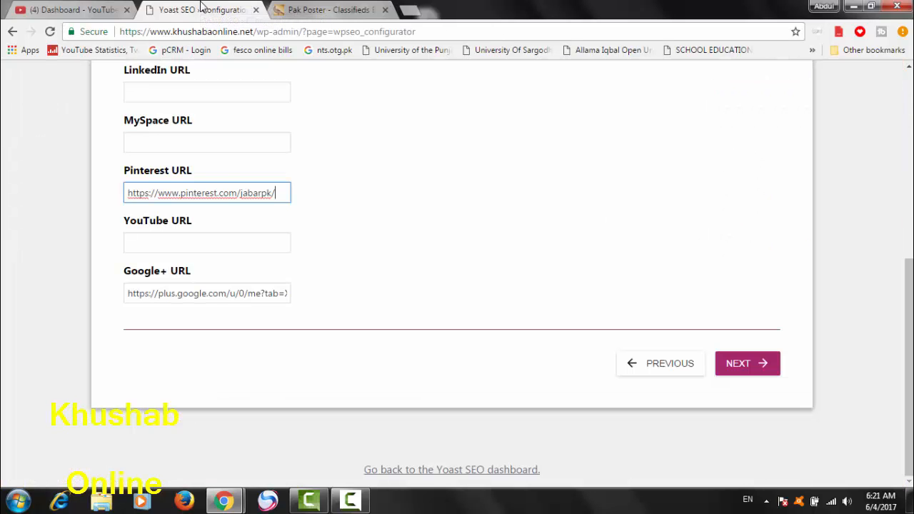
pyautogui.click(171, 248)
pyautogui.rightClick(172, 248)
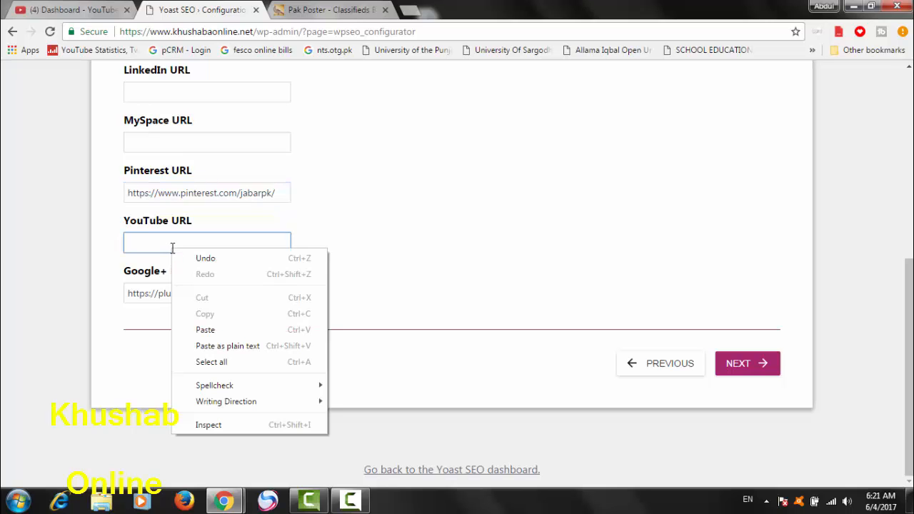
pyautogui.click(216, 332)
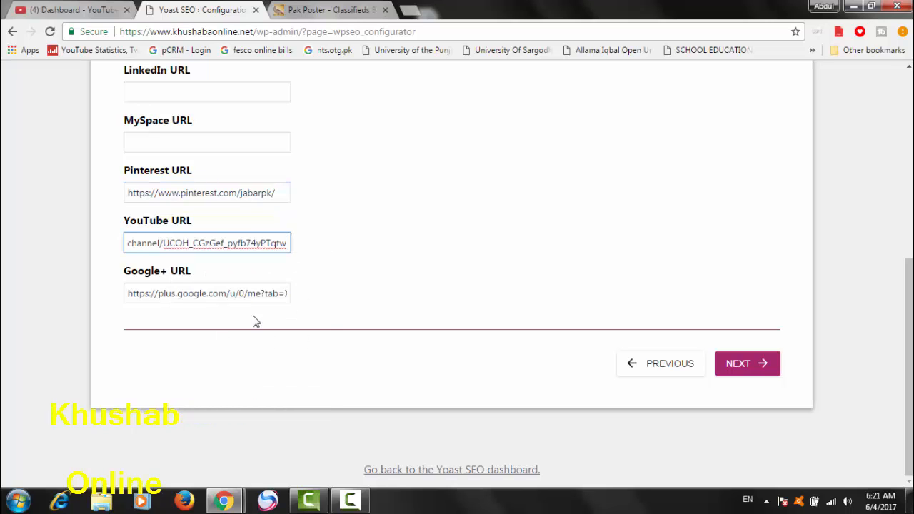
pyautogui.click(436, 248)
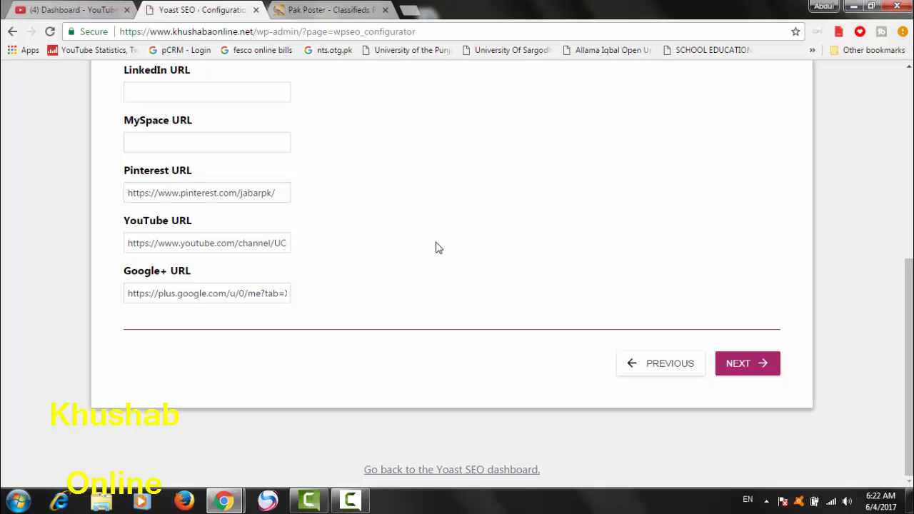
# Step: Browse the Pak Poster home page, open the Toshiba Laptop core 2dou 2.10 listing and examine it down to the footer
pyautogui.click(307, 7)
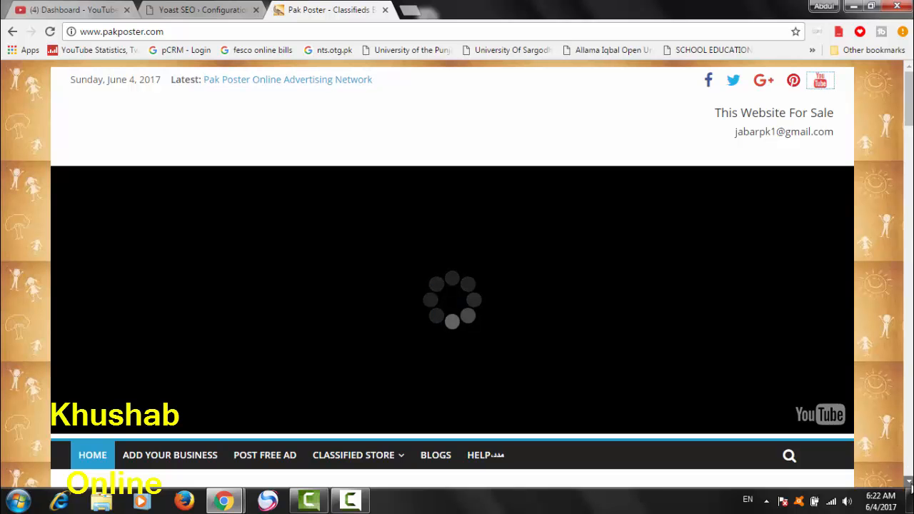
pyautogui.scroll(-2, 910, 485)
pyautogui.scroll(-8, 910, 486)
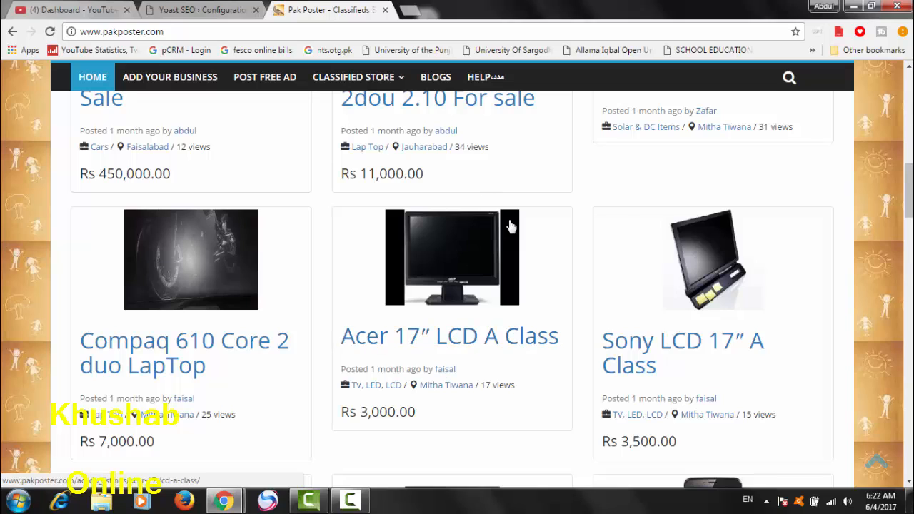
pyautogui.click(440, 105)
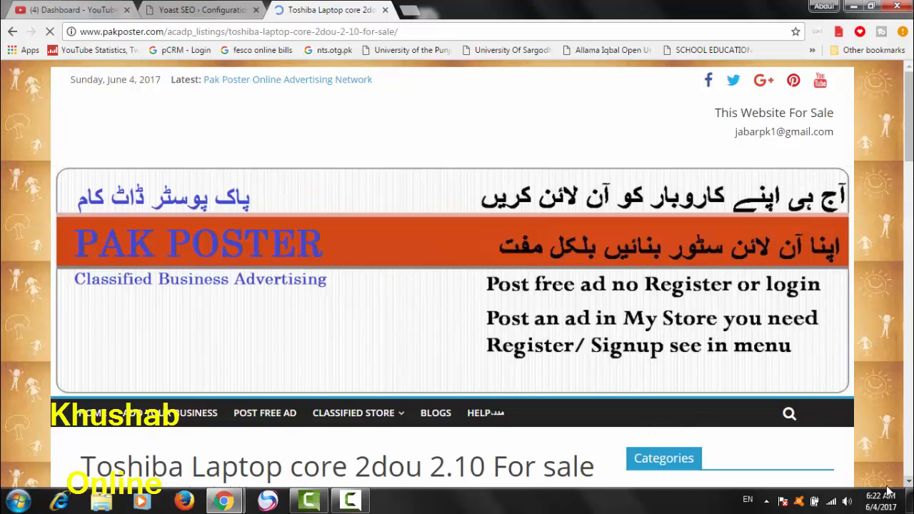
pyautogui.click(909, 483)
pyautogui.click(908, 483)
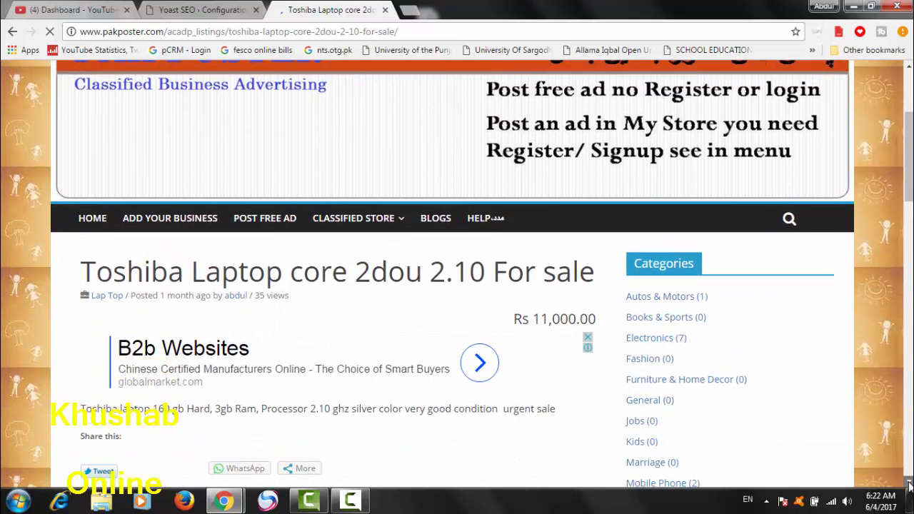
pyautogui.click(908, 483)
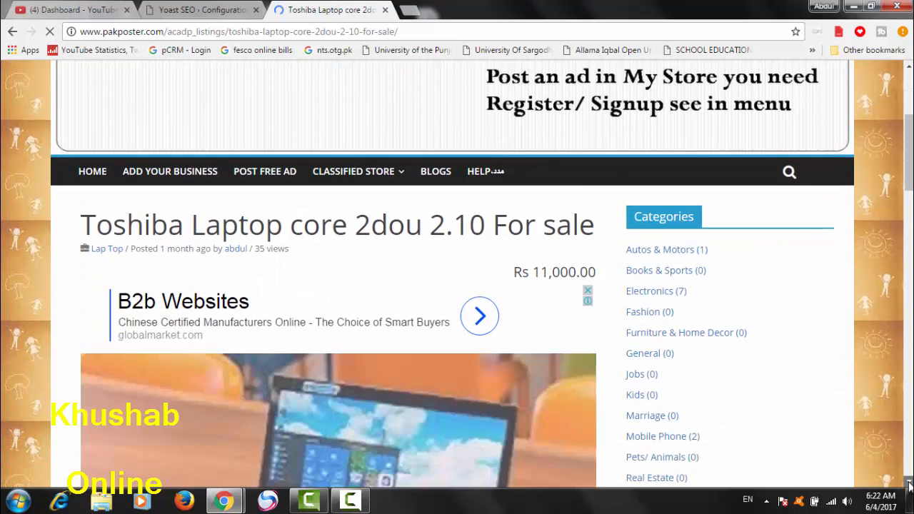
pyautogui.scroll(-5, 909, 483)
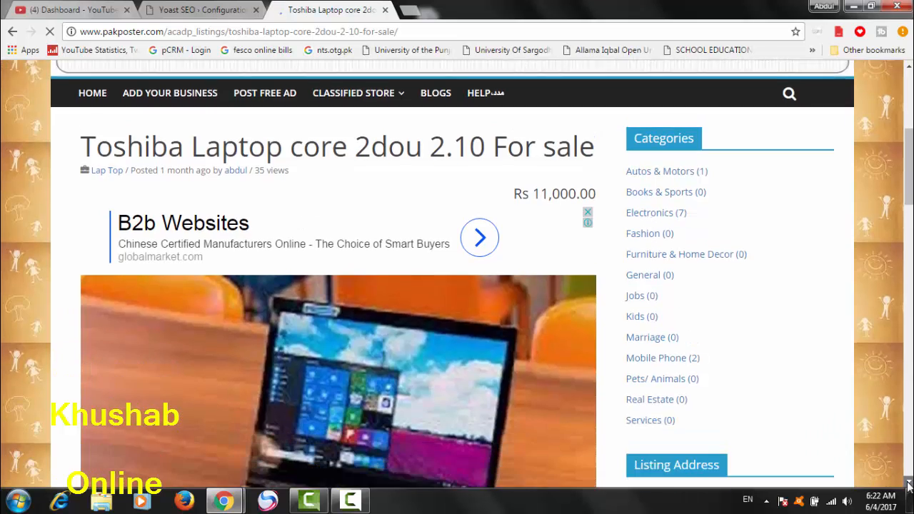
pyautogui.scroll(-1, 909, 483)
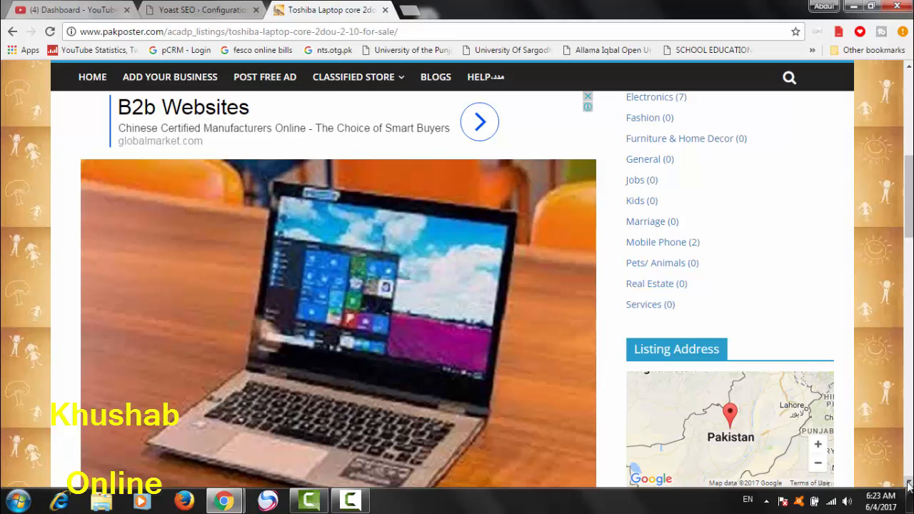
pyautogui.click(908, 484)
pyautogui.click(908, 484)
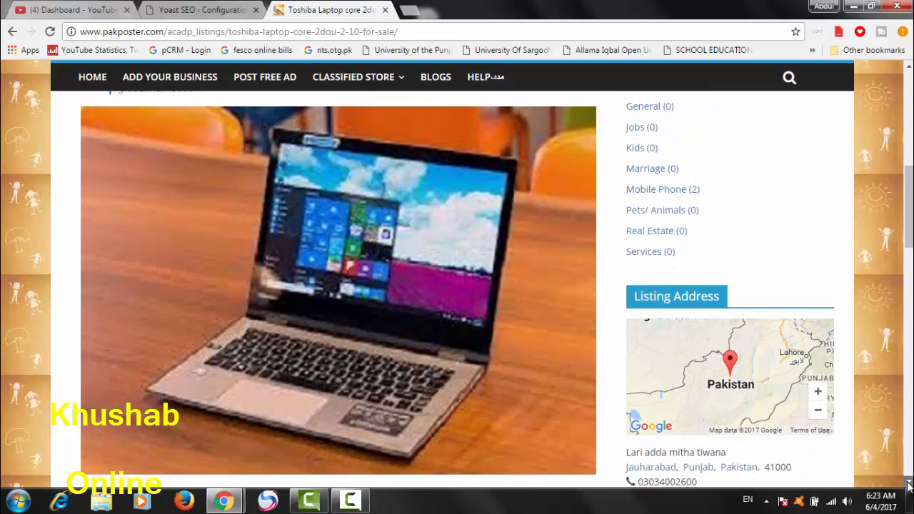
pyautogui.click(908, 484)
pyautogui.scroll(-8, 908, 484)
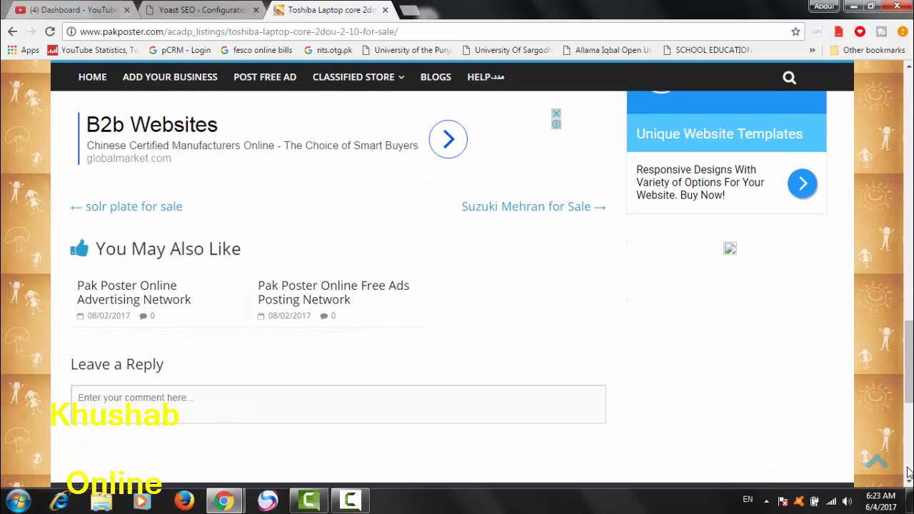
pyautogui.scroll(-2, 908, 484)
pyautogui.scroll(-2, 908, 484)
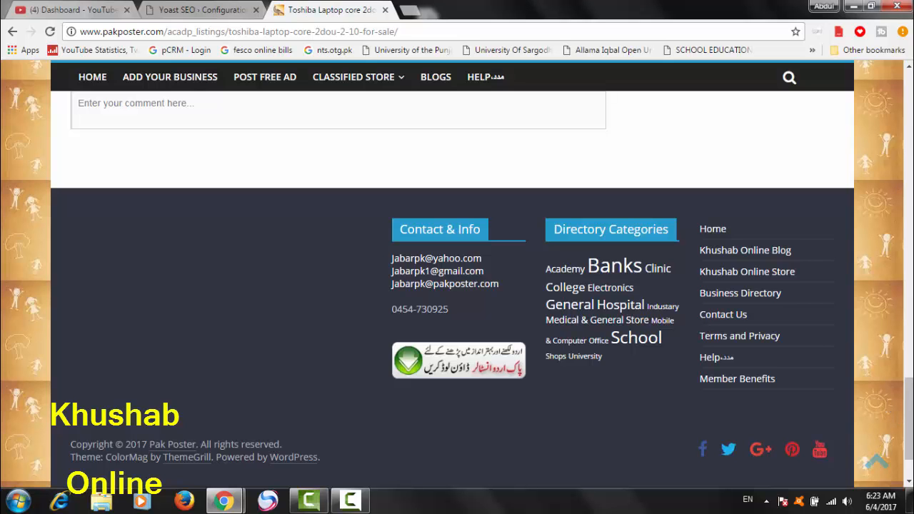
pyautogui.click(876, 462)
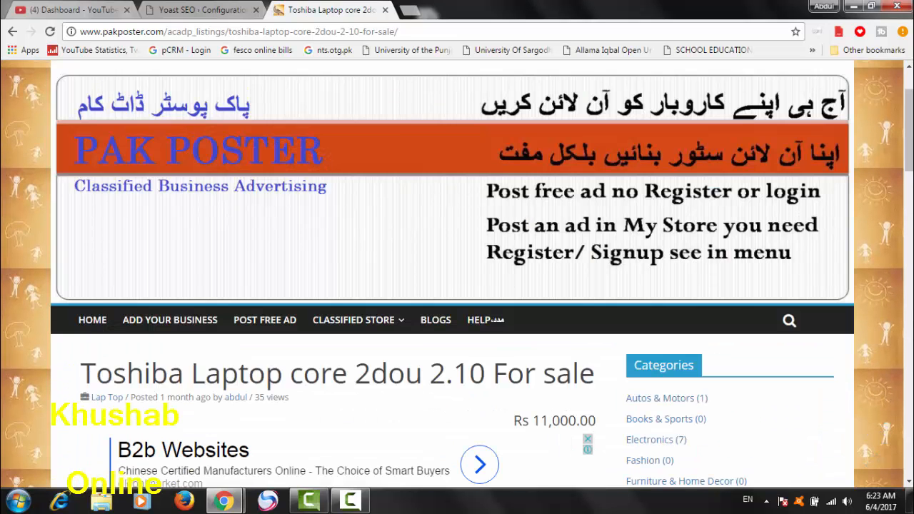
# Step: Open the Post Free Ad page of the Pak Poster site
pyautogui.click(261, 322)
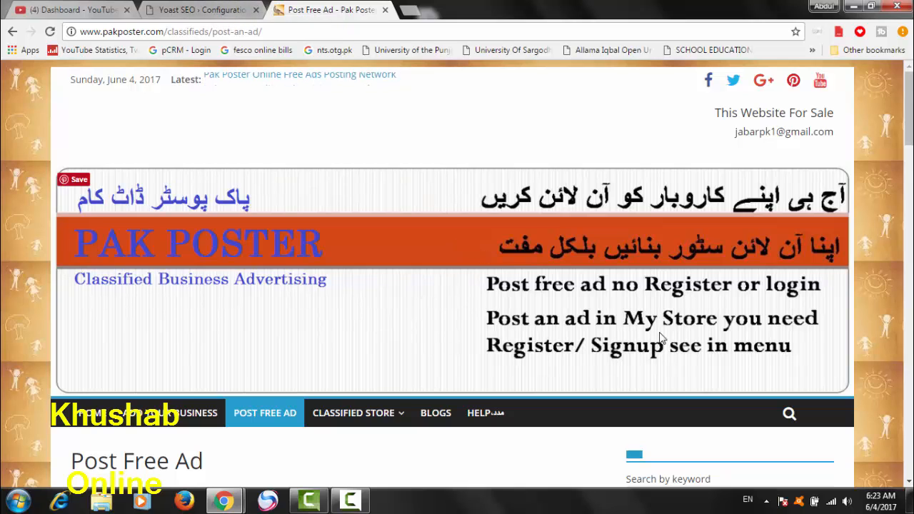
pyautogui.moveTo(374, 425)
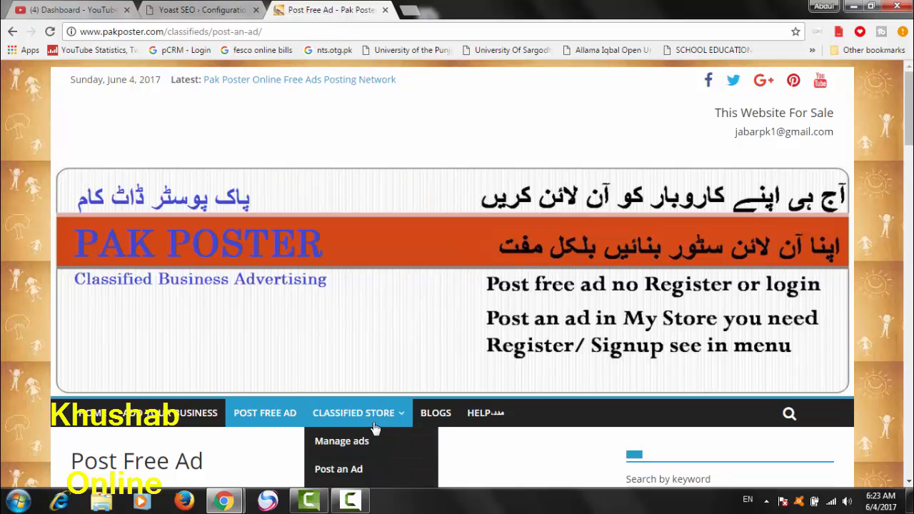
pyautogui.click(350, 500)
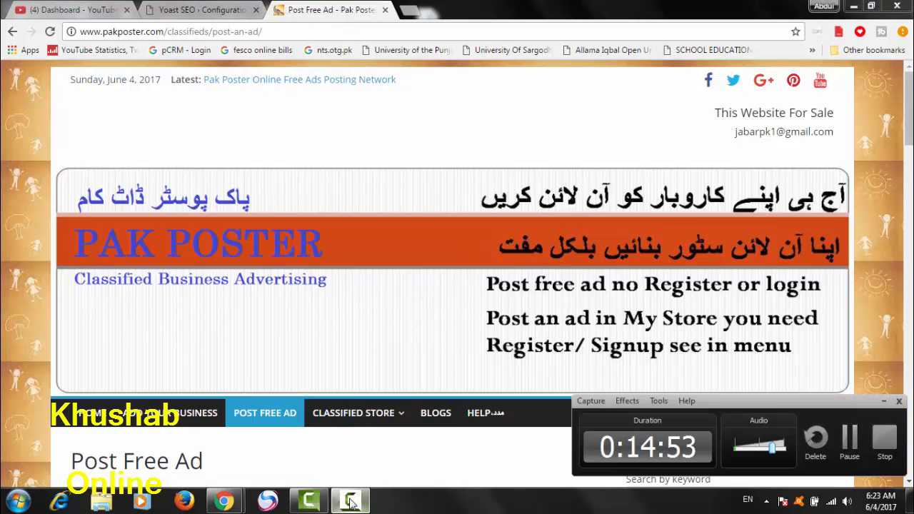
pyautogui.click(851, 439)
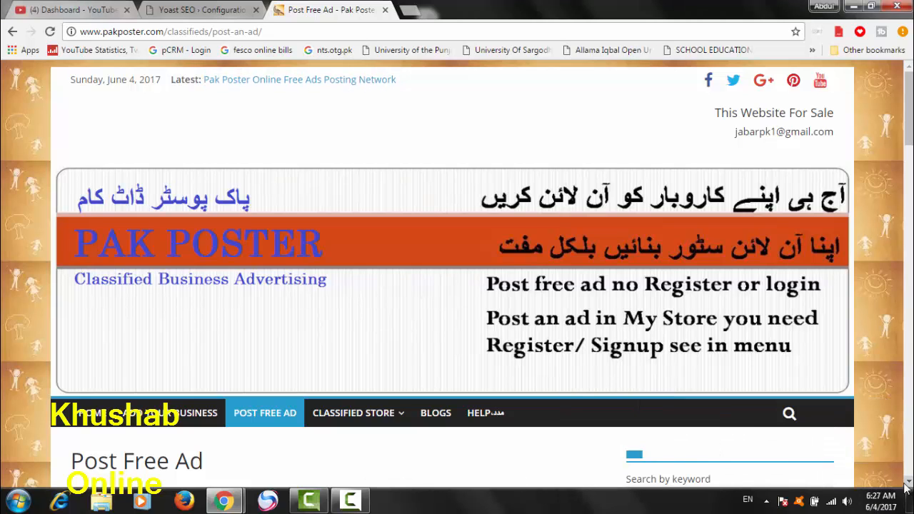
pyautogui.scroll(-6, 905, 485)
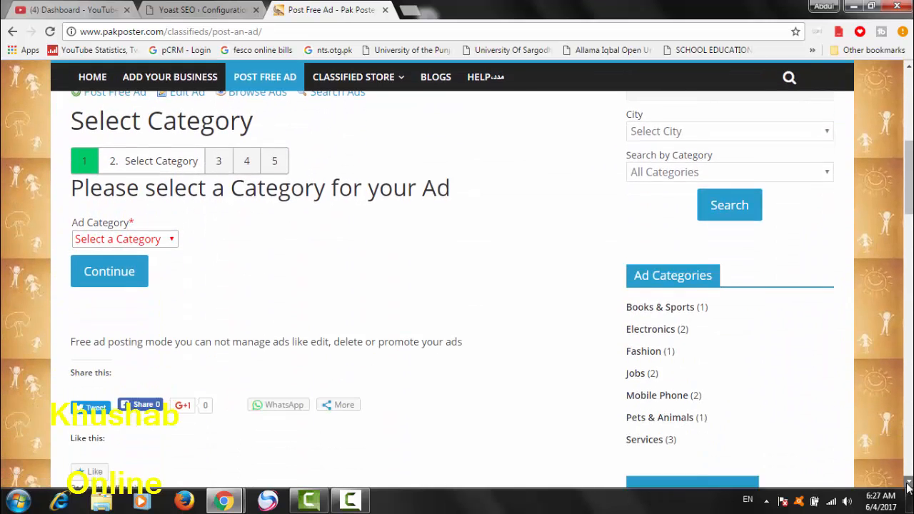
pyautogui.scroll(-4, 906, 485)
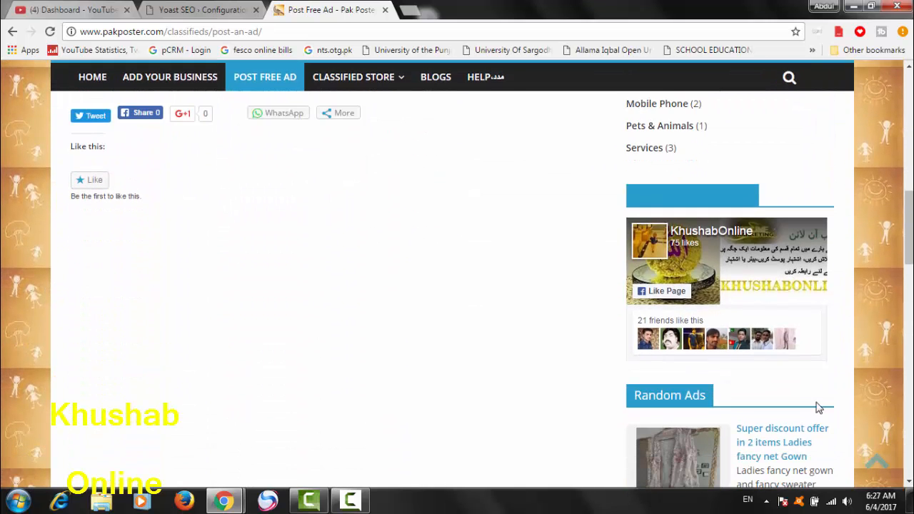
pyautogui.rightClick(690, 238)
pyautogui.click(731, 318)
pyautogui.click(204, 10)
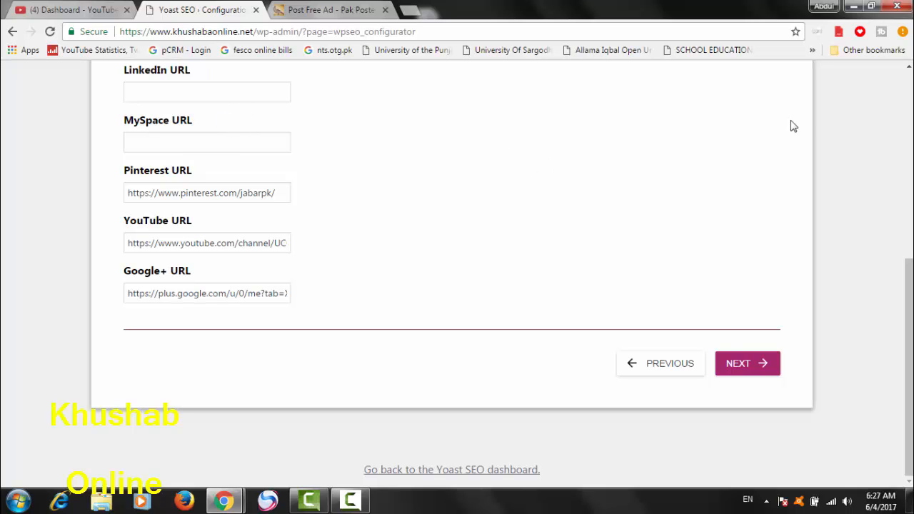
pyautogui.click(910, 97)
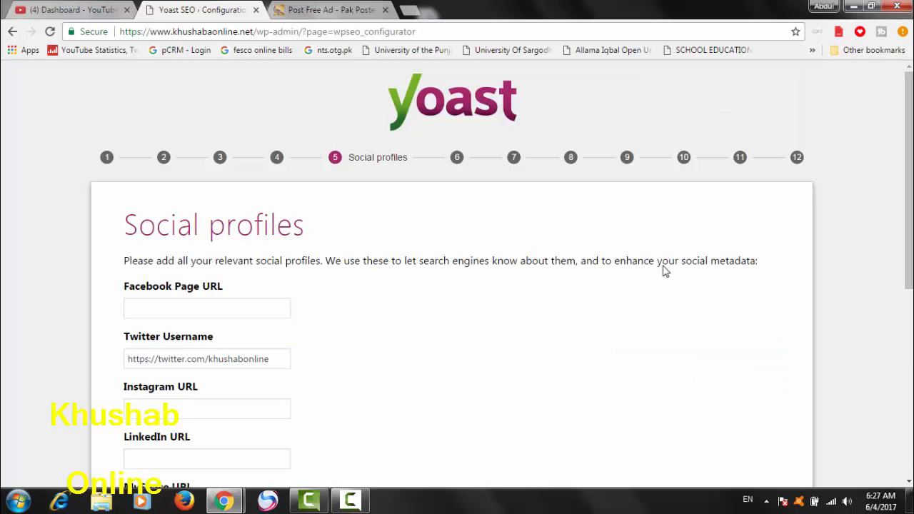
pyautogui.click(224, 311)
pyautogui.rightClick(224, 311)
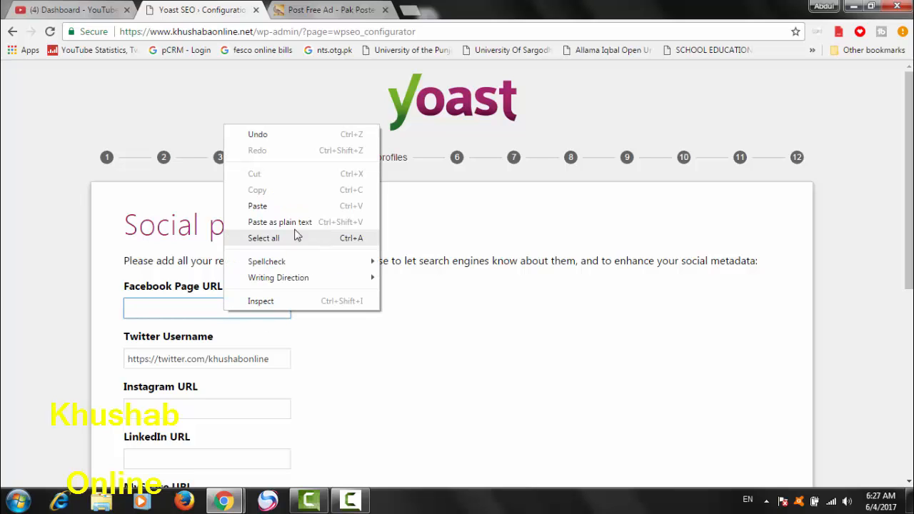
pyautogui.click(257, 207)
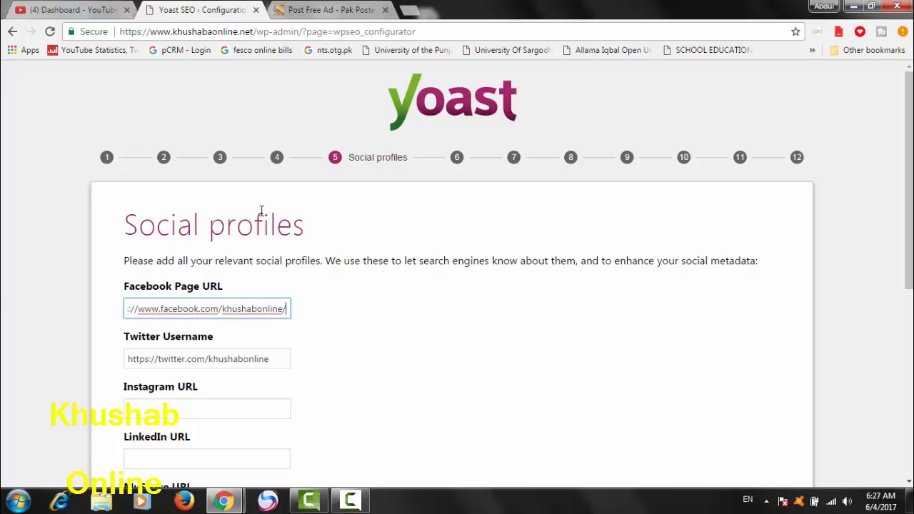
pyautogui.click(441, 420)
# Step: Advance the wizard to Google Search Console, keeping Posts and Pages visible, Media hidden and No for multiple authors
pyautogui.scroll(-3, 441, 420)
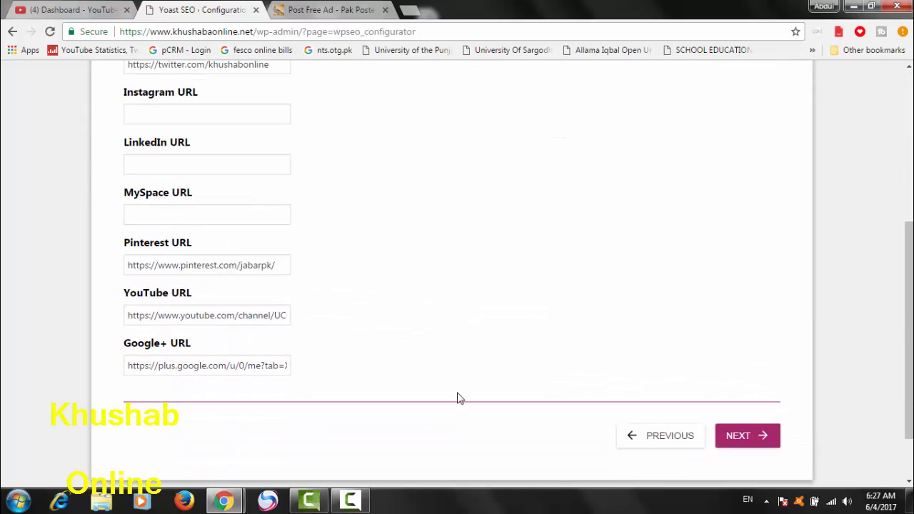
pyautogui.click(748, 442)
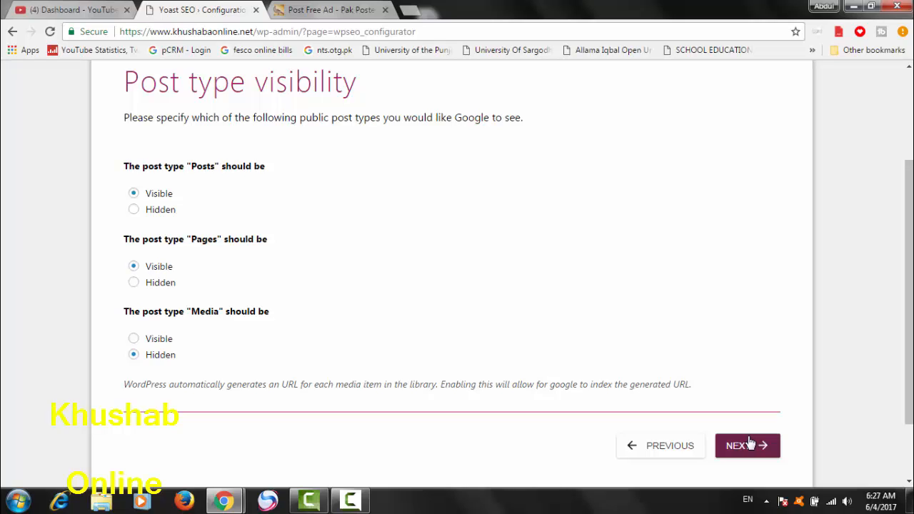
pyautogui.click(748, 445)
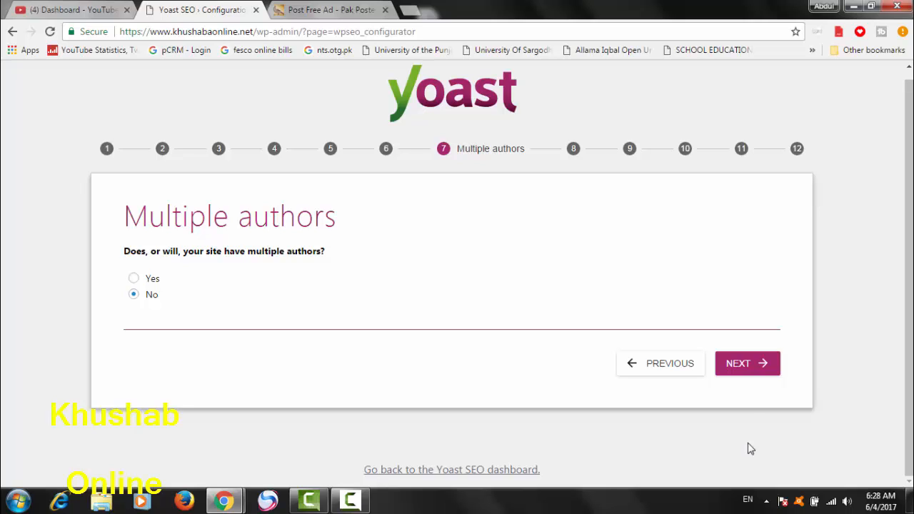
pyautogui.click(739, 362)
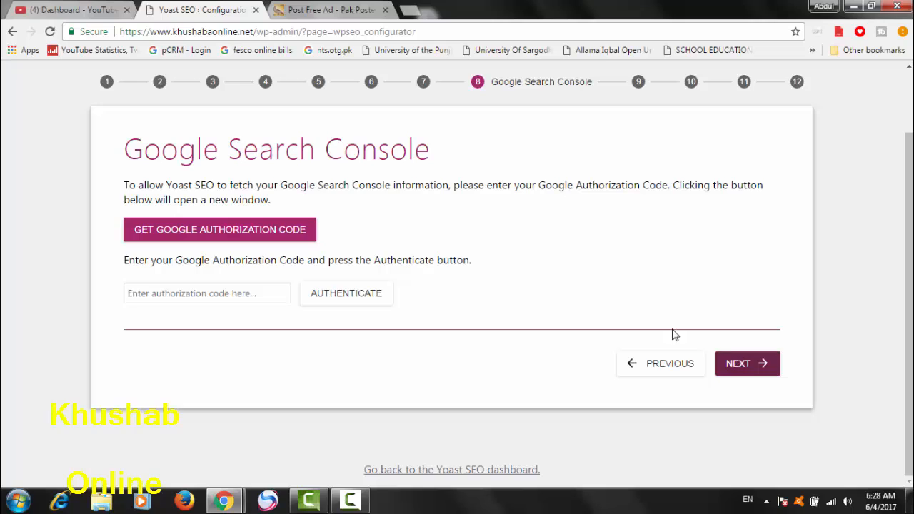
# Step: Request a Google authorization code for Yoast SEO to bring up the Google account chooser
pyautogui.click(235, 234)
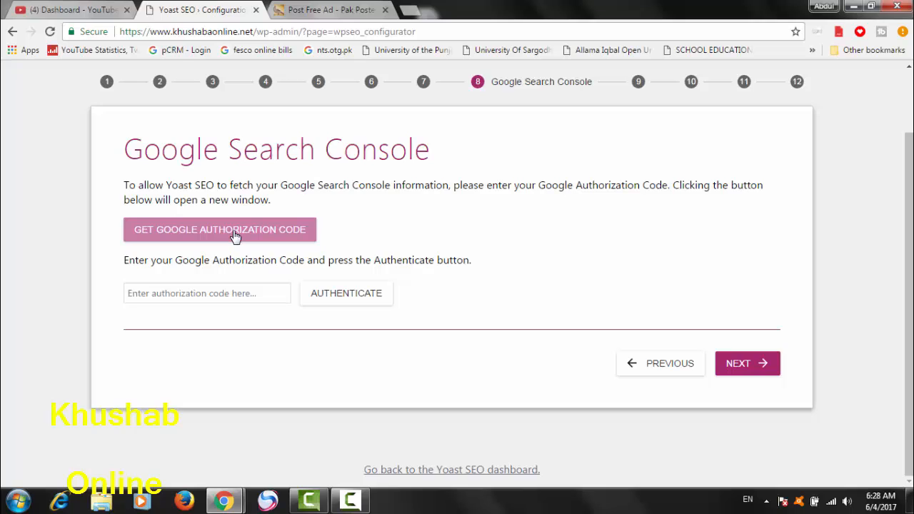
pyautogui.rightClick(234, 232)
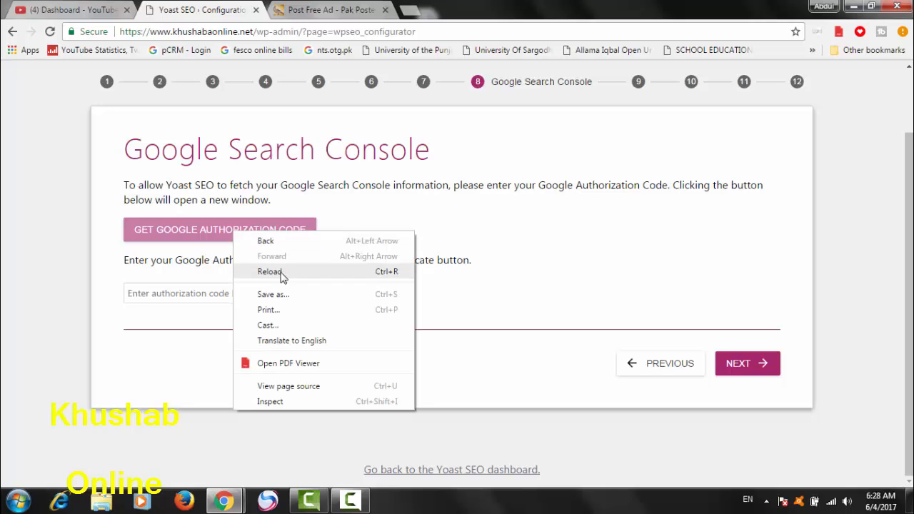
pyautogui.click(214, 232)
pyautogui.click(214, 232)
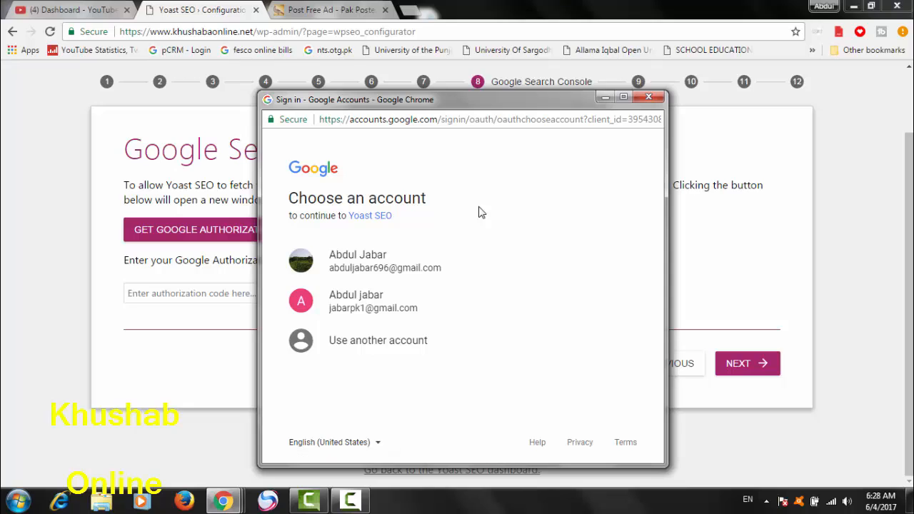
# Step: Allow Yoast SEO to access Search Console data with the first listed Google account and copy the resulting authorization code
pyautogui.click(351, 272)
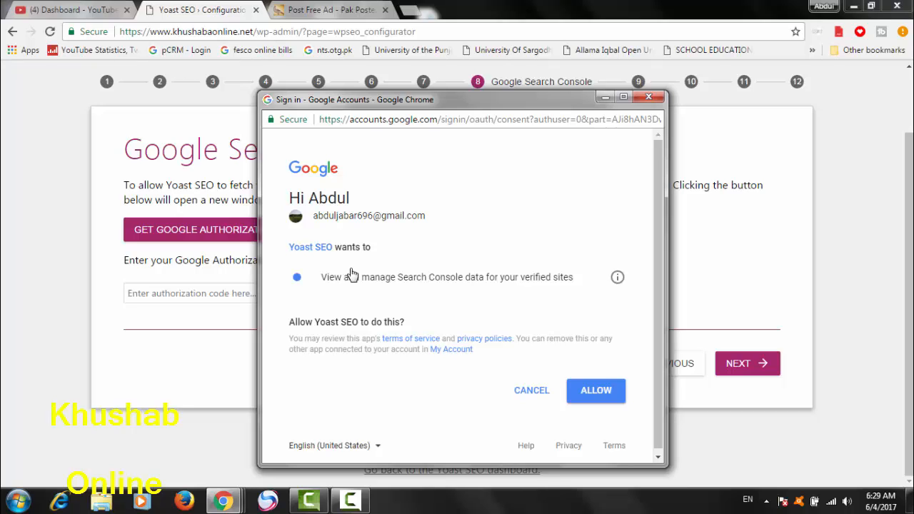
pyautogui.click(596, 390)
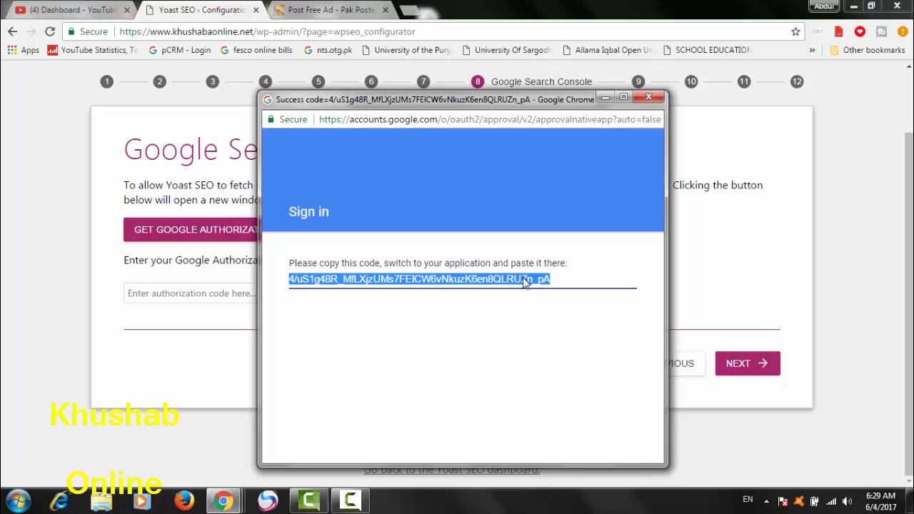
pyautogui.rightClick(525, 282)
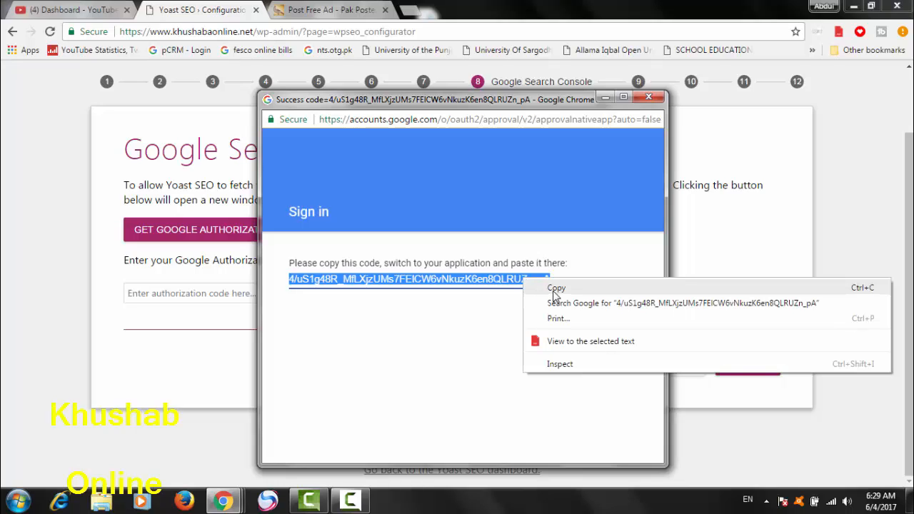
pyautogui.click(555, 289)
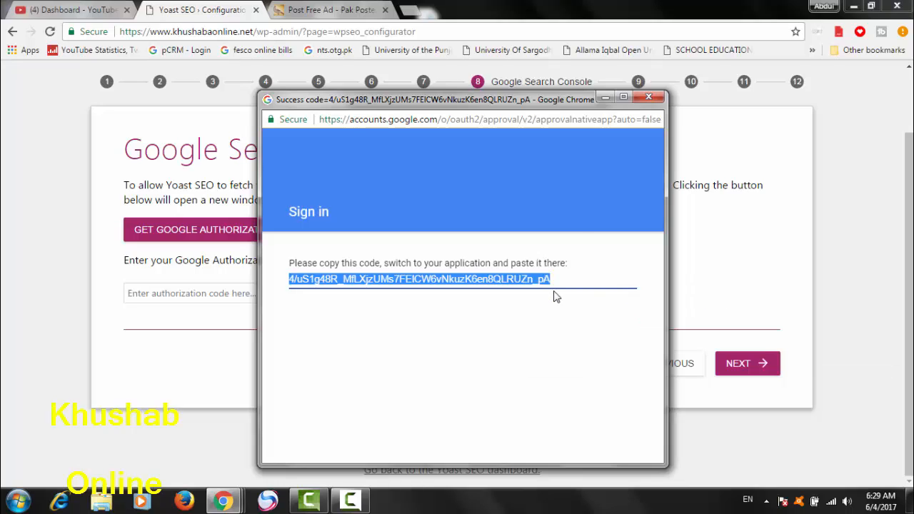
pyautogui.click(604, 98)
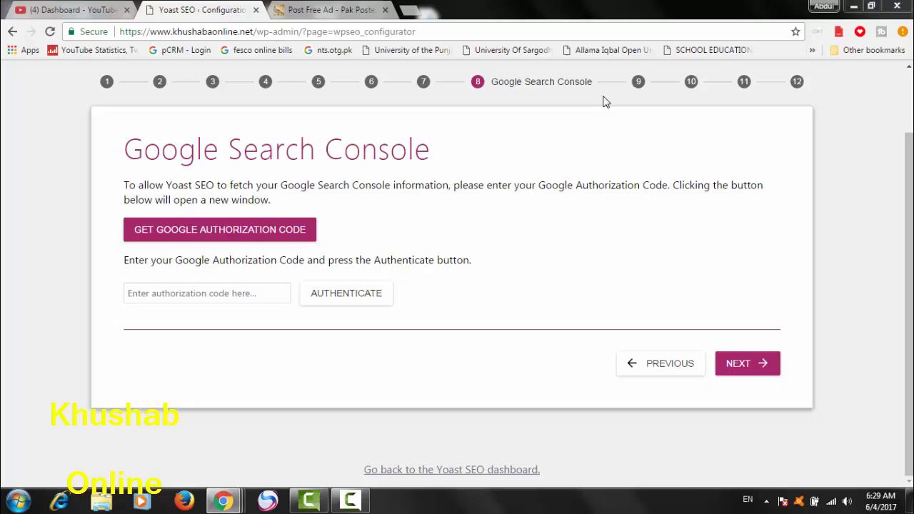
# Step: Paste the Google authorization code into the Google Search Console step and authenticate with it
pyautogui.click(205, 290)
pyautogui.rightClick(204, 290)
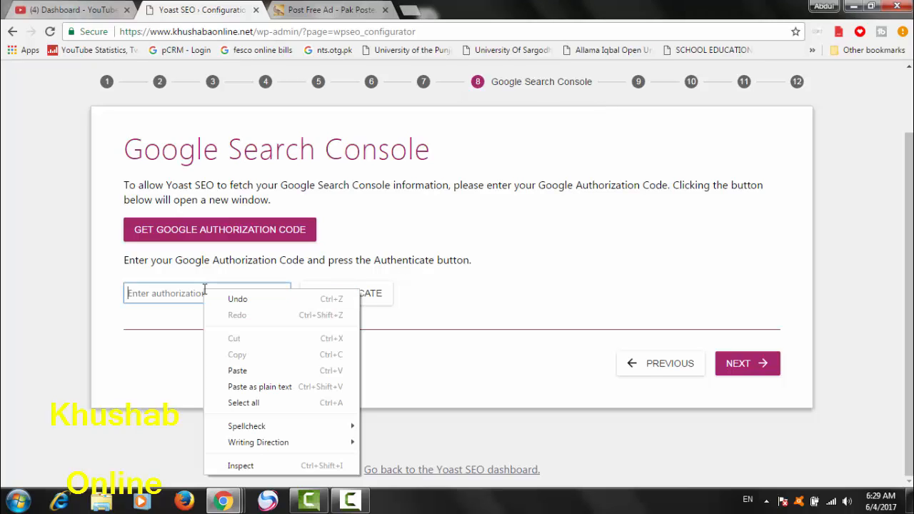
pyautogui.click(236, 376)
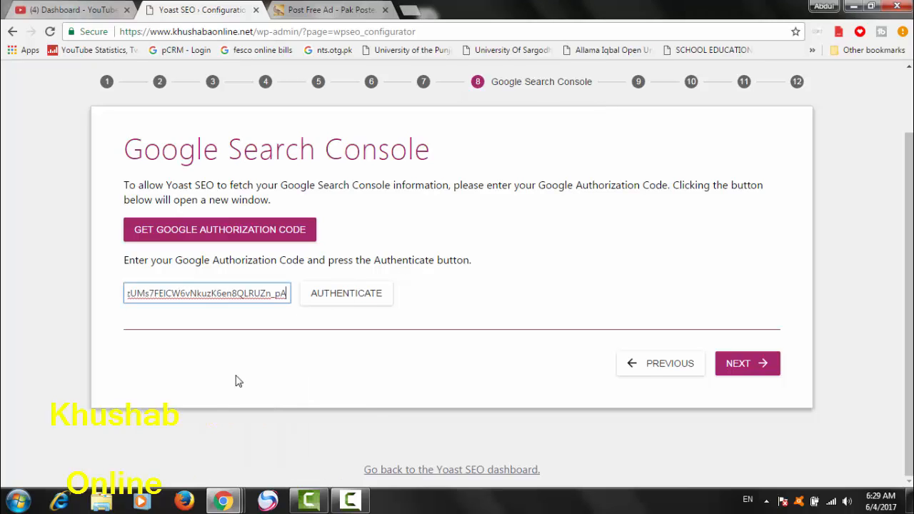
pyautogui.click(349, 296)
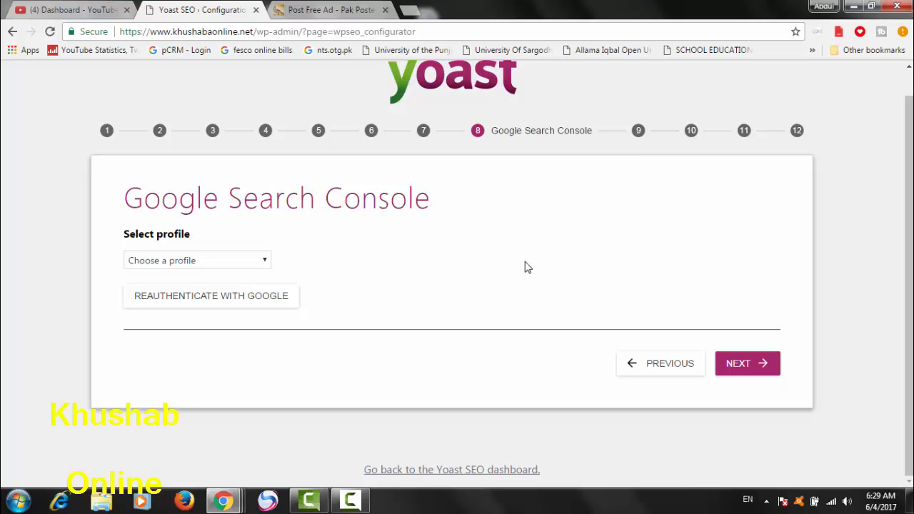
pyautogui.click(266, 262)
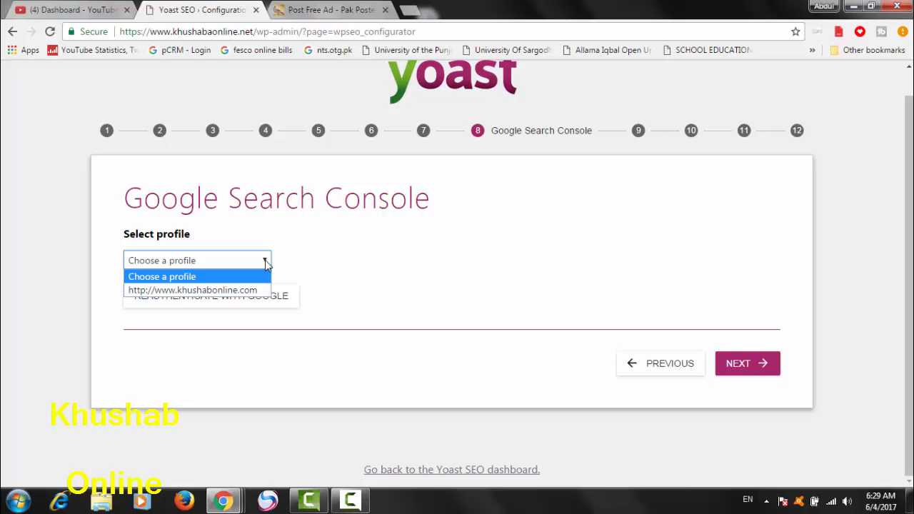
pyautogui.click(236, 290)
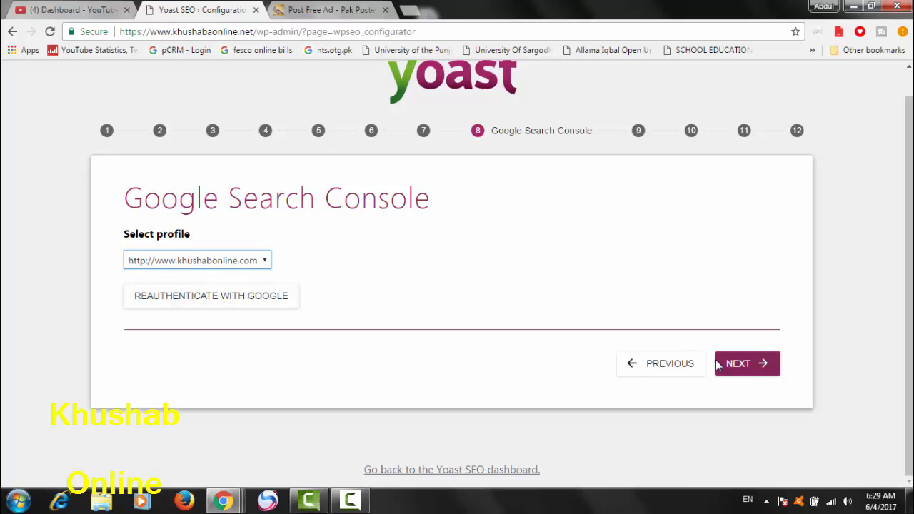
pyautogui.click(757, 368)
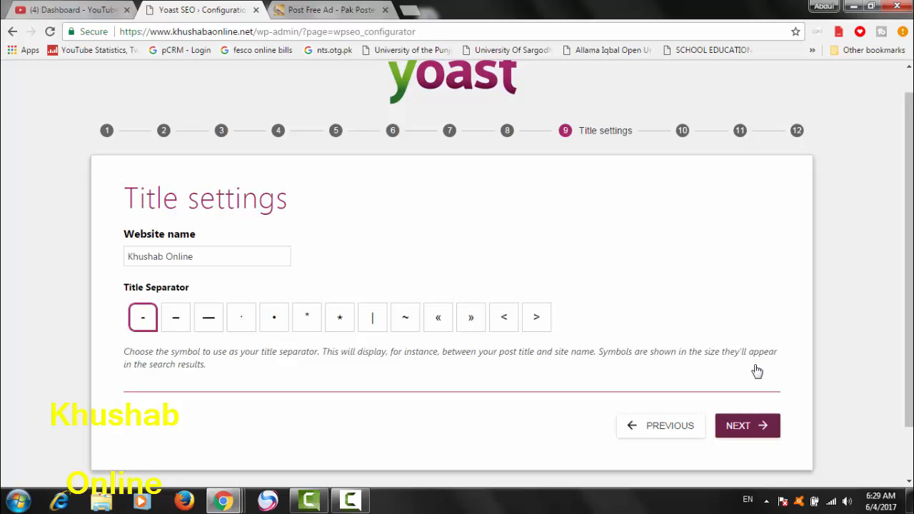
pyautogui.click(755, 427)
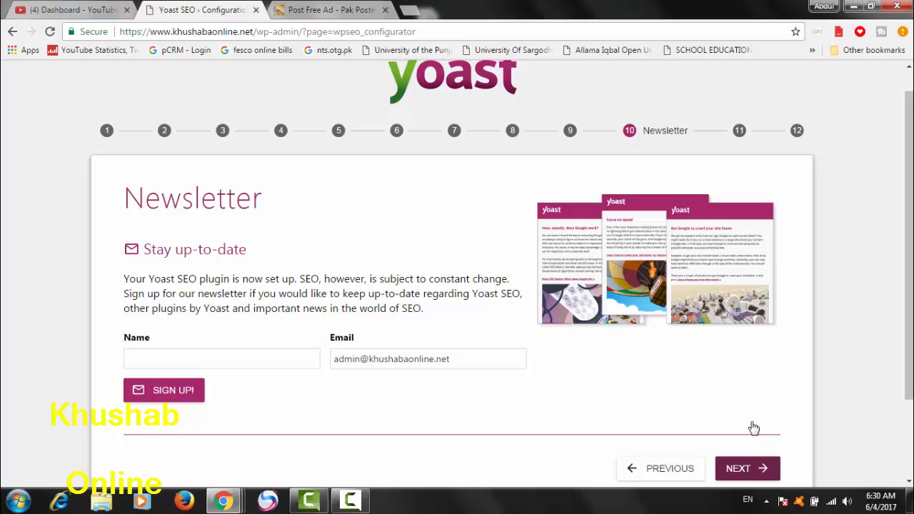
# Step: Fill in the subscriber's name on the Newsletter step and continue without signing up
pyautogui.click(179, 358)
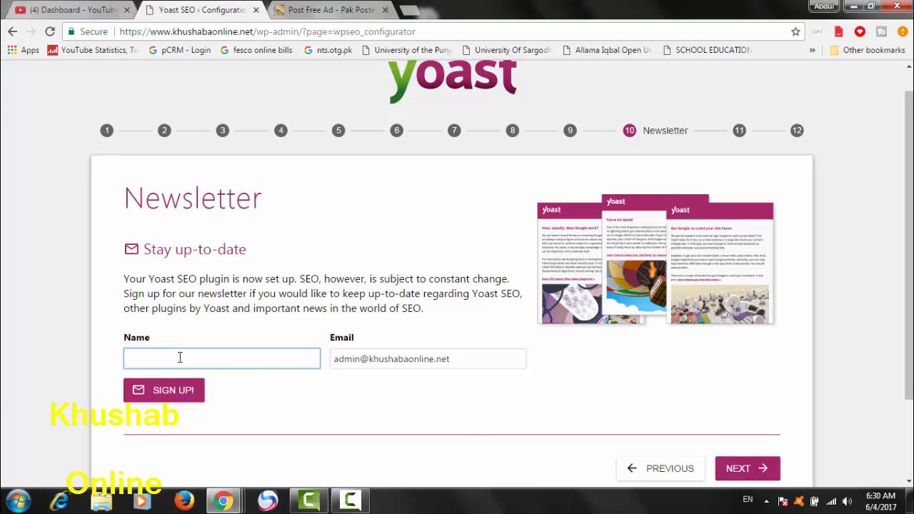
pyautogui.write('Abdul Jabar')
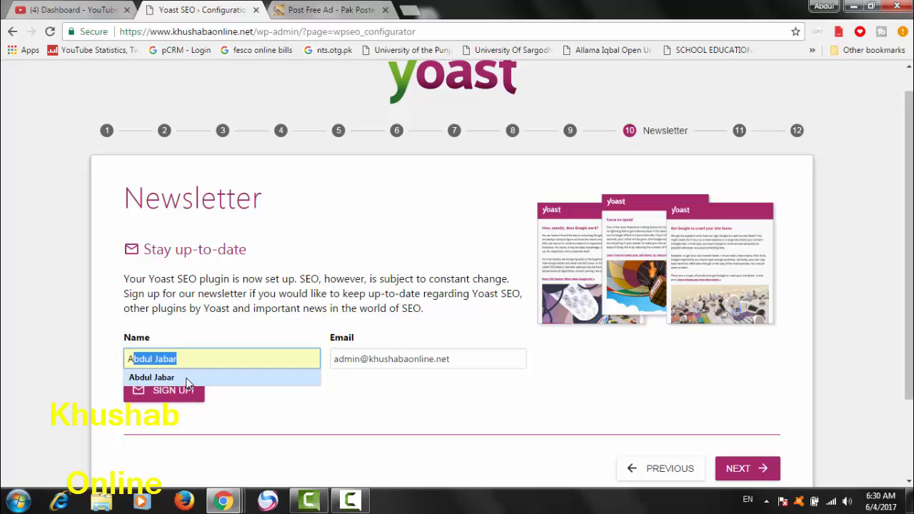
pyautogui.click(187, 381)
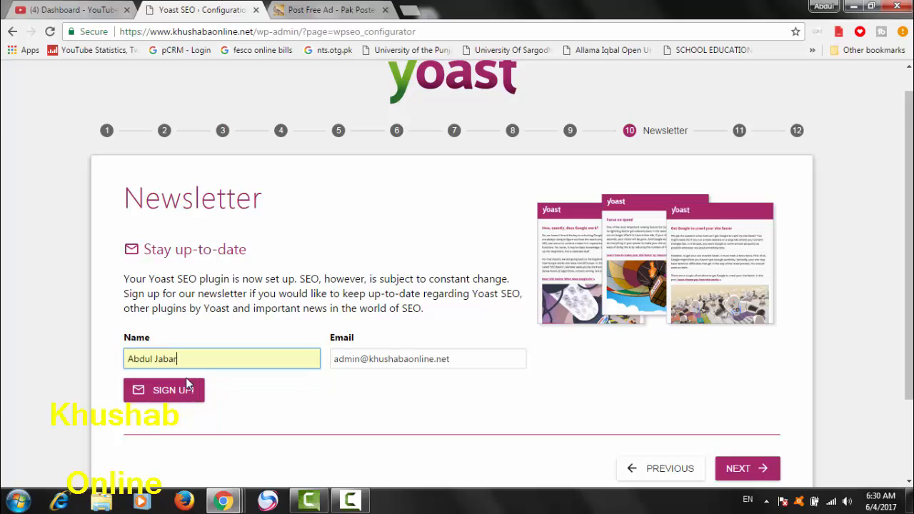
pyautogui.click(740, 474)
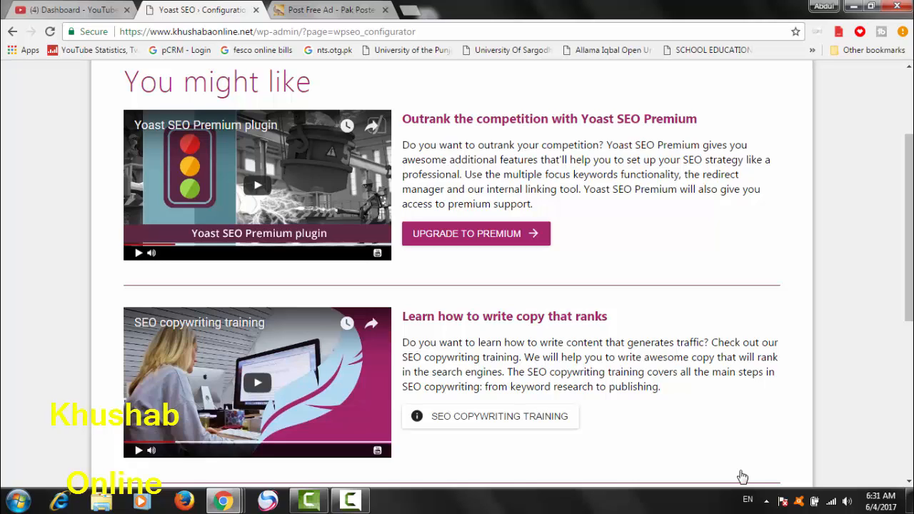
# Step: Continue past the You might like recommendations and close the finished configuration wizard
pyautogui.click(909, 484)
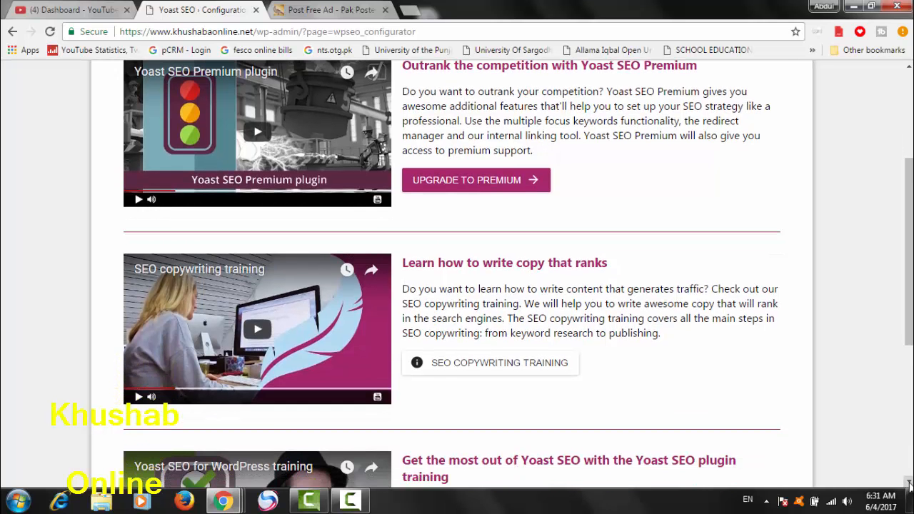
pyautogui.scroll(-4, 909, 484)
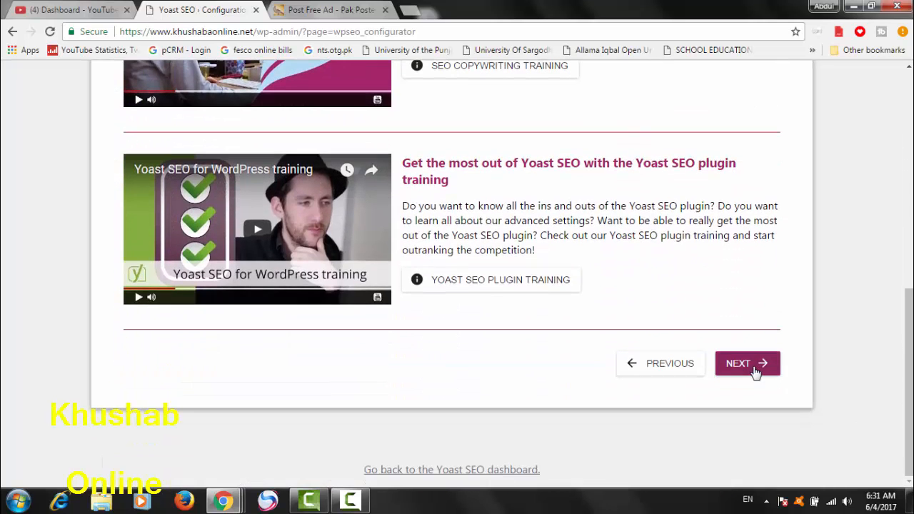
pyautogui.click(744, 370)
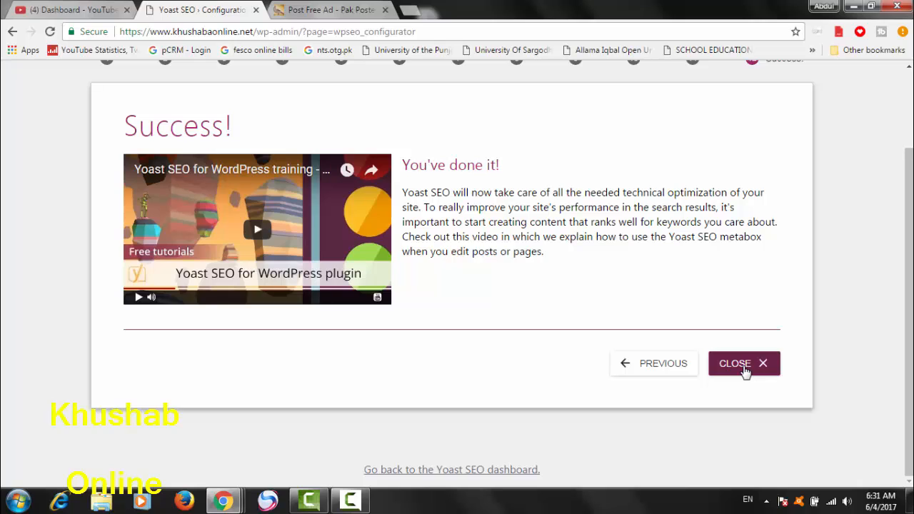
pyautogui.click(742, 365)
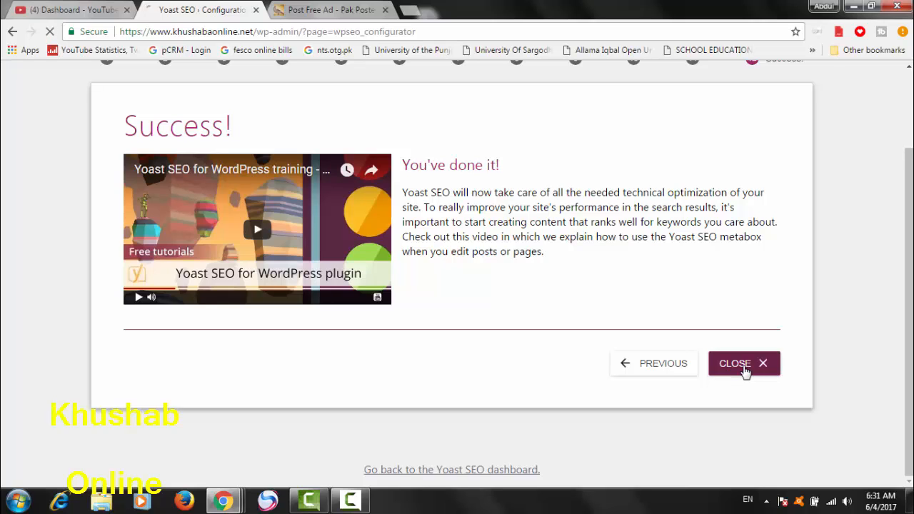